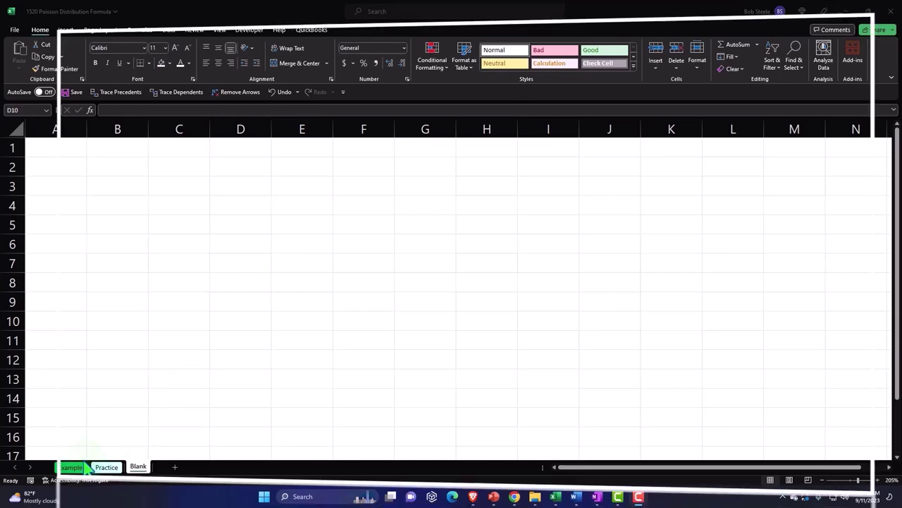
Open the Example sheet showing the Poisson conditions, formula, λ = 10 table and chart
left_click(70, 467)
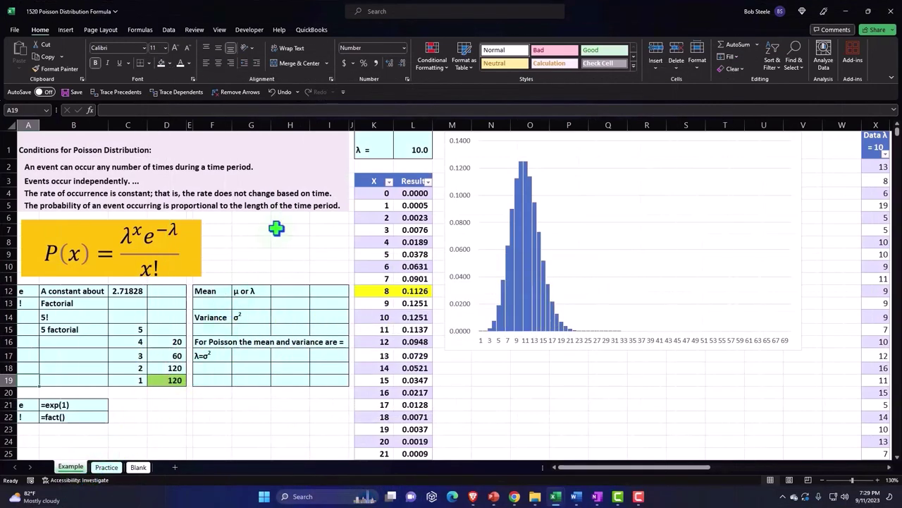
left_click(276, 228)
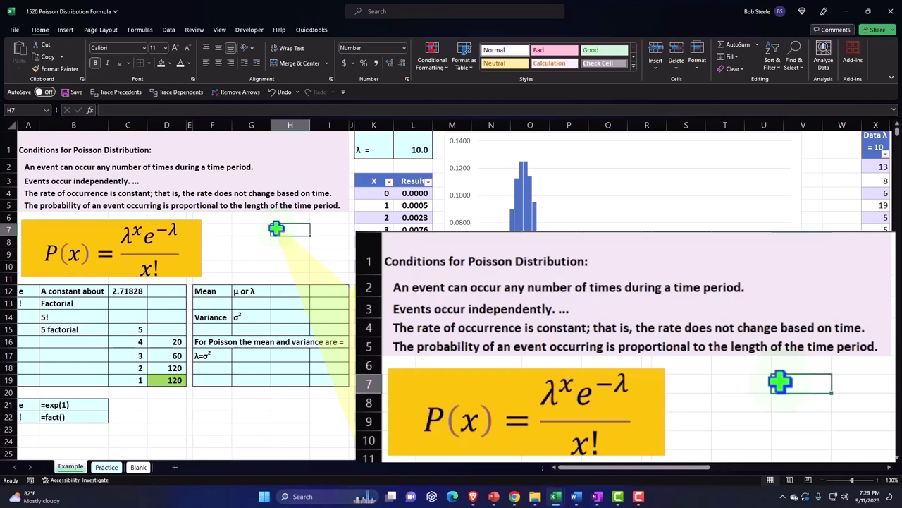
mouse_move(24, 144)
left_mouse_down()
mouse_move(176, 189)
mouse_move(323, 209)
left_mouse_up()
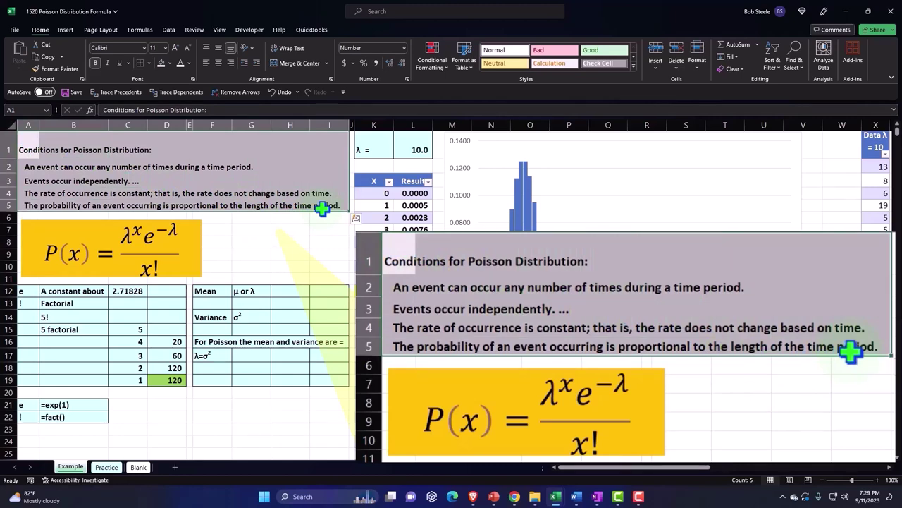
left_click(198, 234)
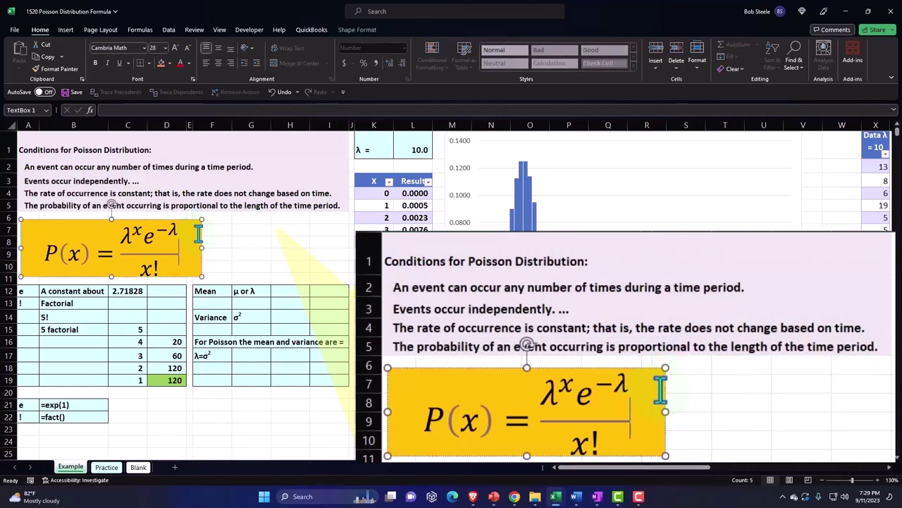
left_click(247, 226)
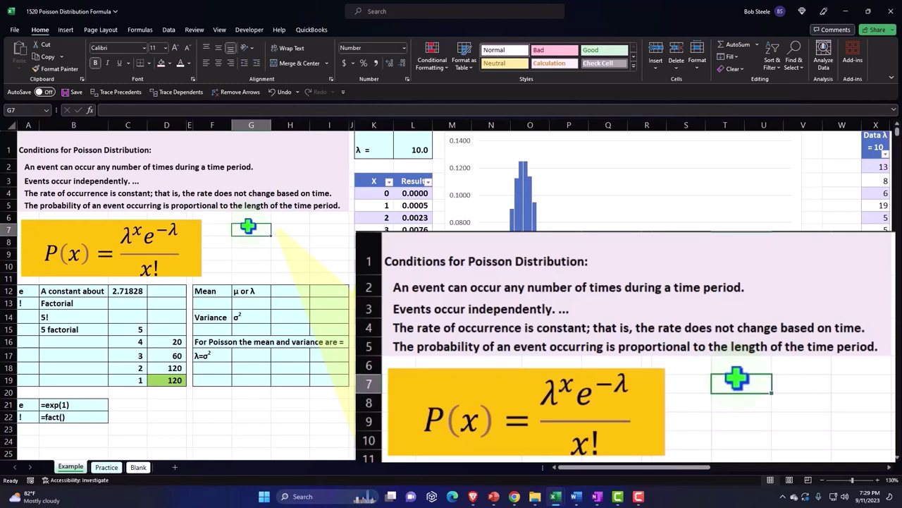
mouse_move(32, 145)
left_mouse_down()
mouse_move(281, 182)
mouse_move(324, 200)
left_mouse_up()
key("ctrl+c")
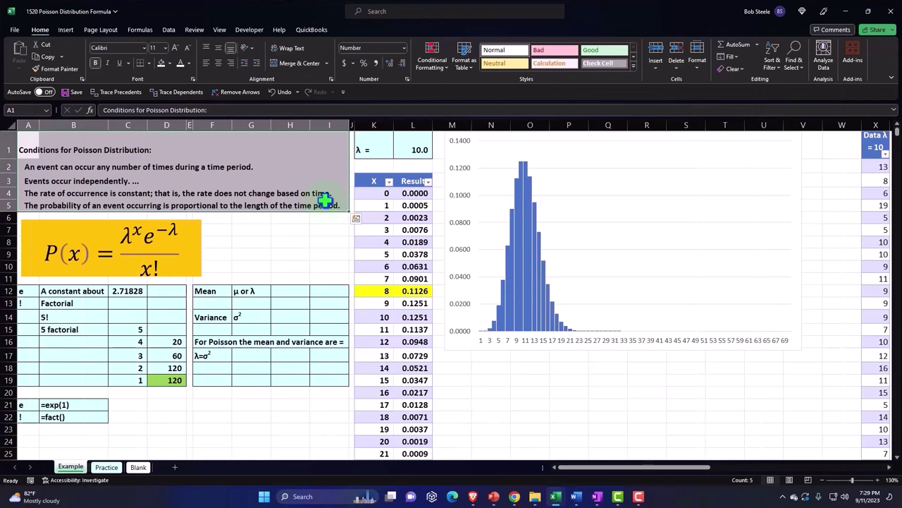
double_click(405, 193)
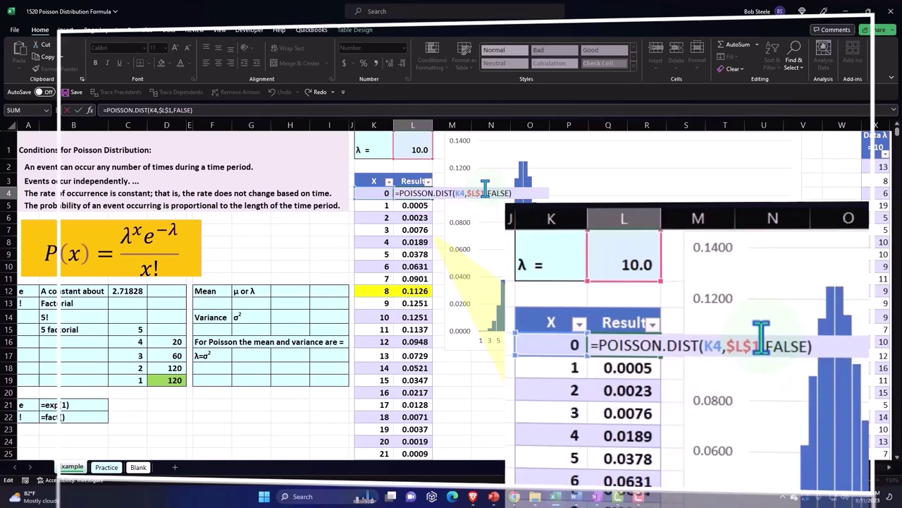
Review the L4 and X=0 result formulas and the probability chart without changing them
key("Return")
left_click(27, 295)
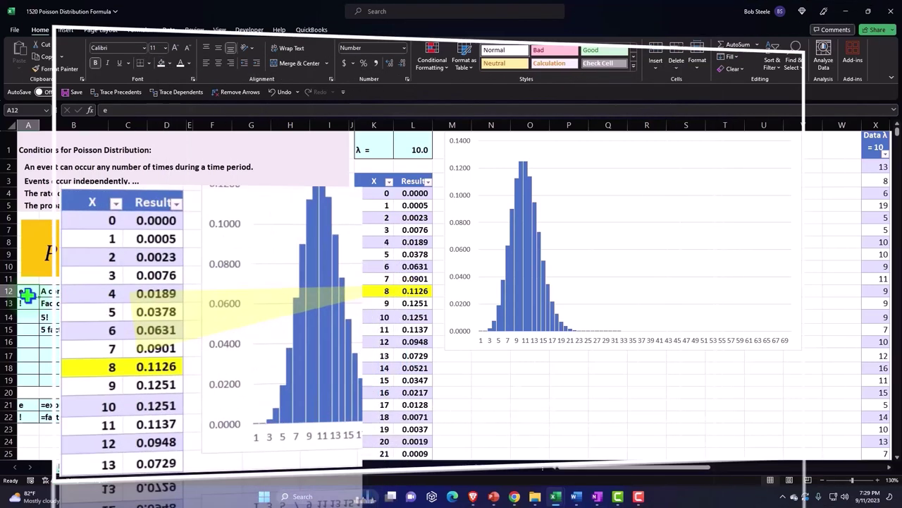
double_click(413, 193)
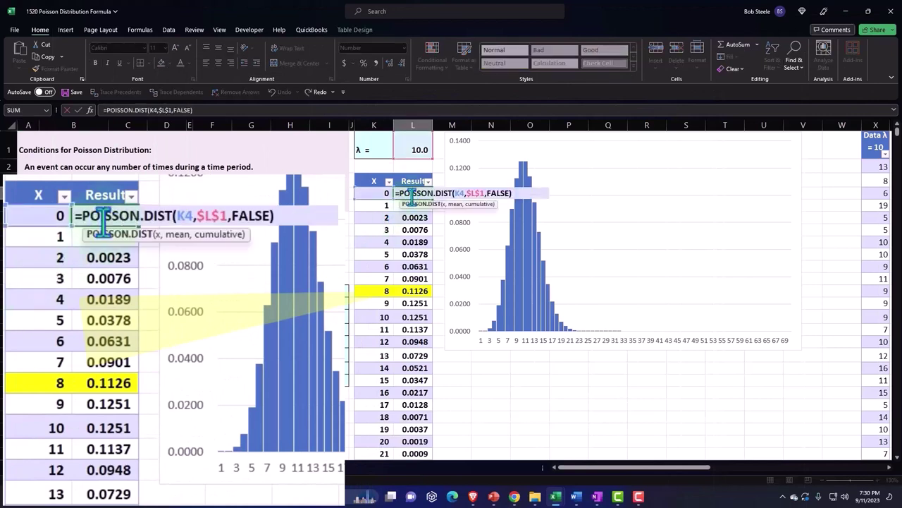
key("Return")
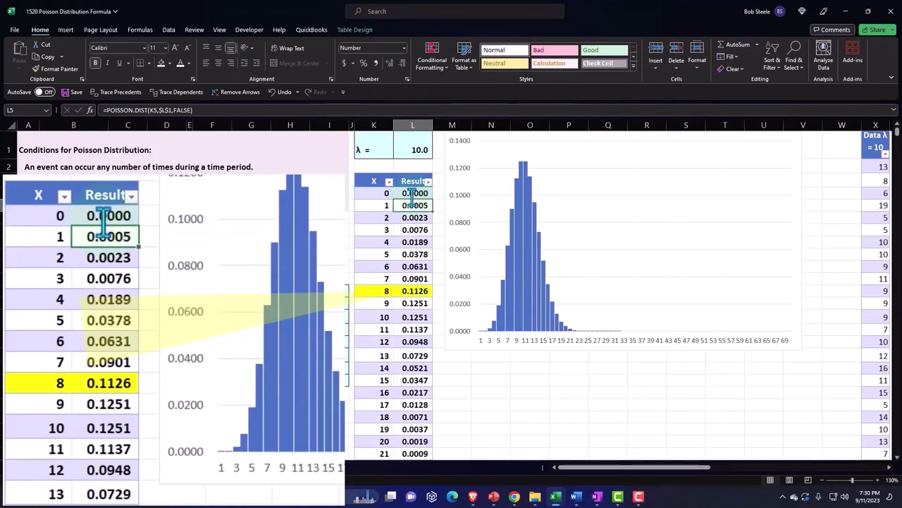
left_click(458, 187)
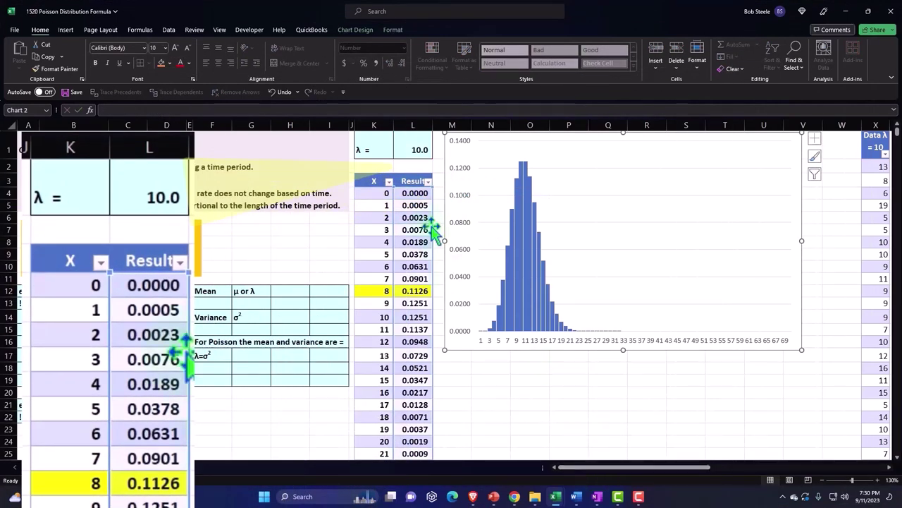
left_click(411, 145)
Undo and redo the λ edit so λ stays 10.0, then go to the Blank sheet
key("ctrl+z")
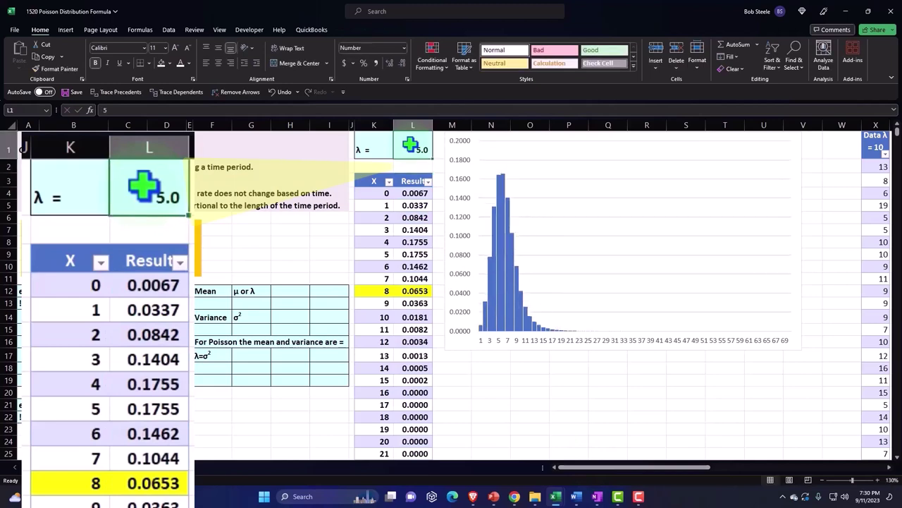
key("ctrl+y")
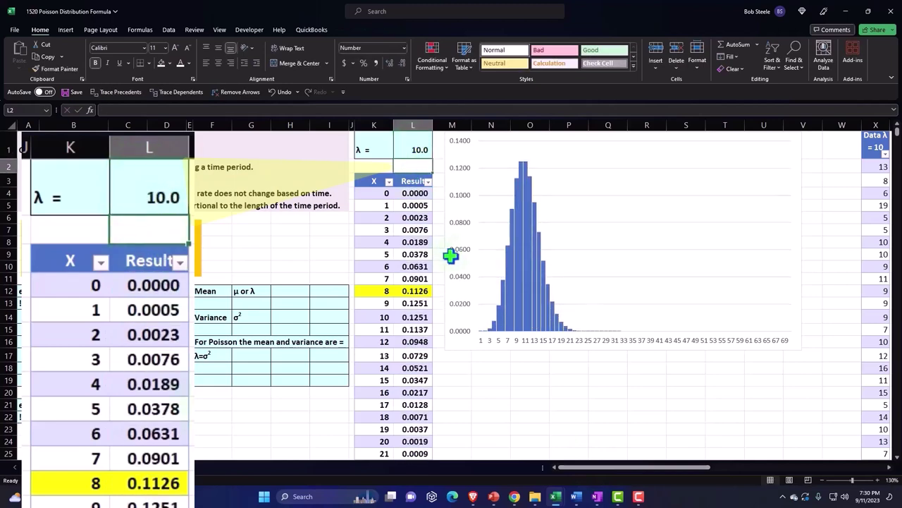
left_click_drag(618, 467, 679, 468)
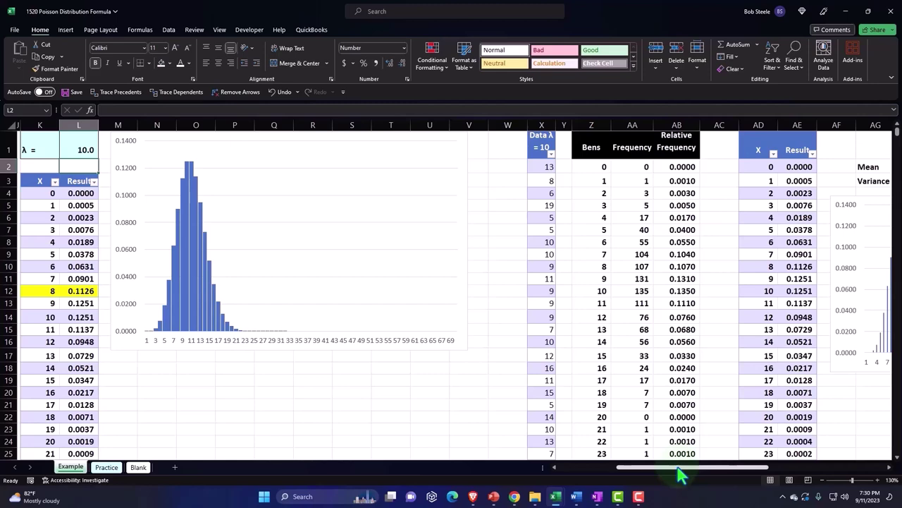
left_click_drag(679, 469, 619, 468)
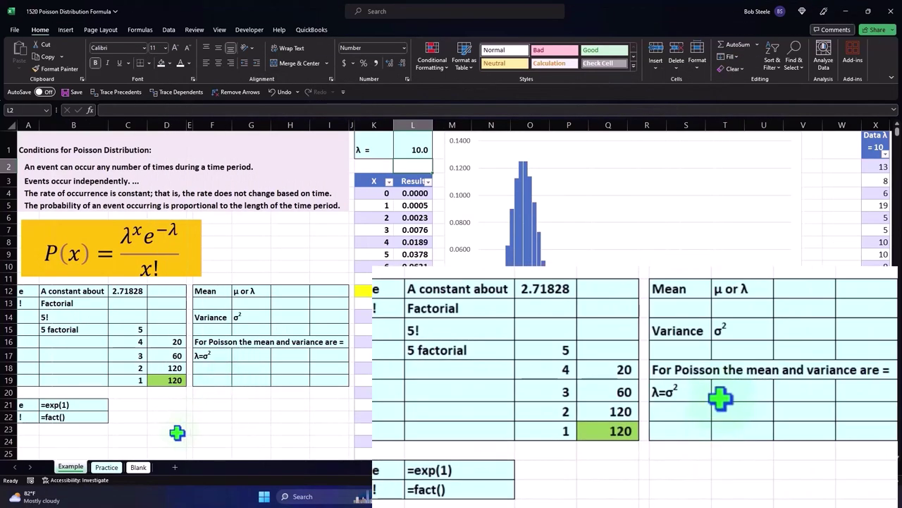
left_click(140, 468)
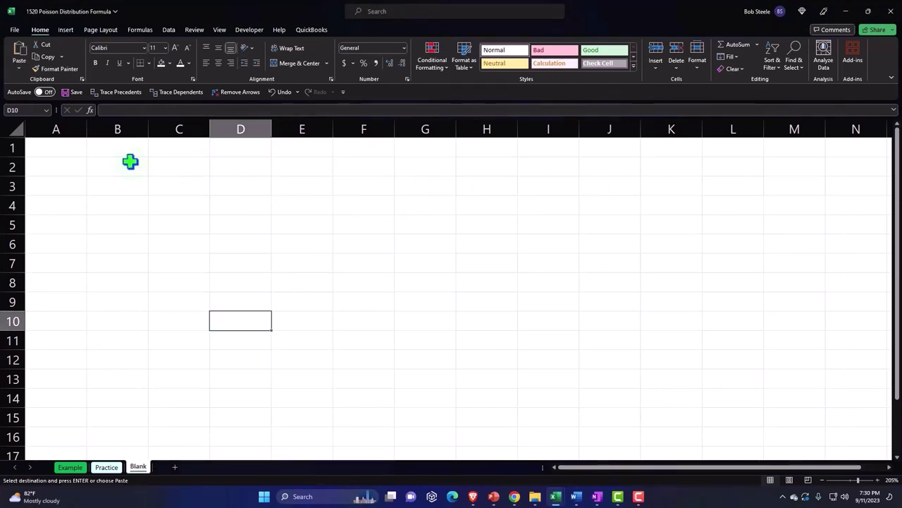
Paste the copied conditions block at A1 of the Blank sheet and select A7 below it
left_click(69, 147)
key("ctrl+v")
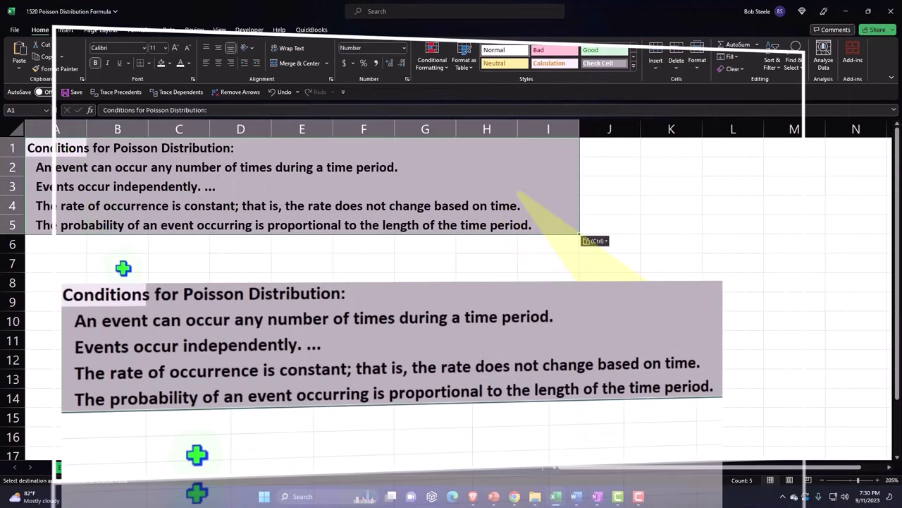
left_click(123, 267)
scroll(124, 267, "down", 1)
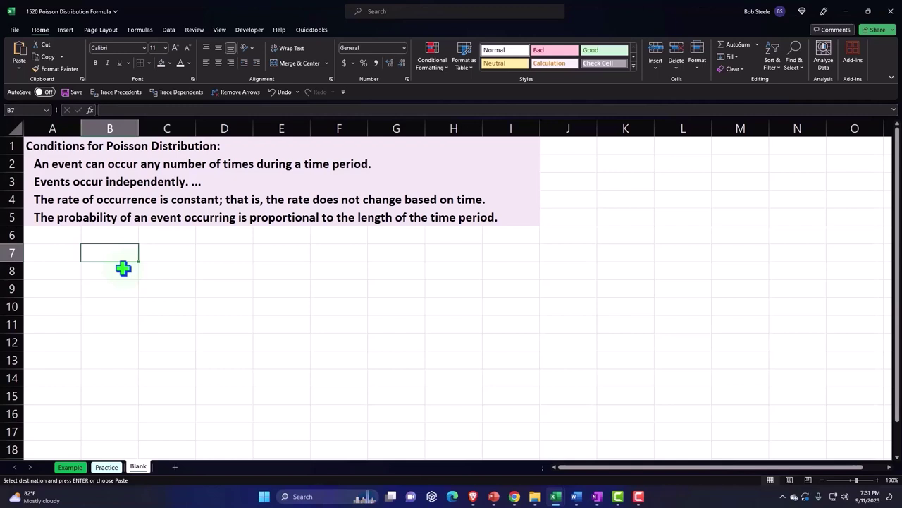
left_click(71, 252)
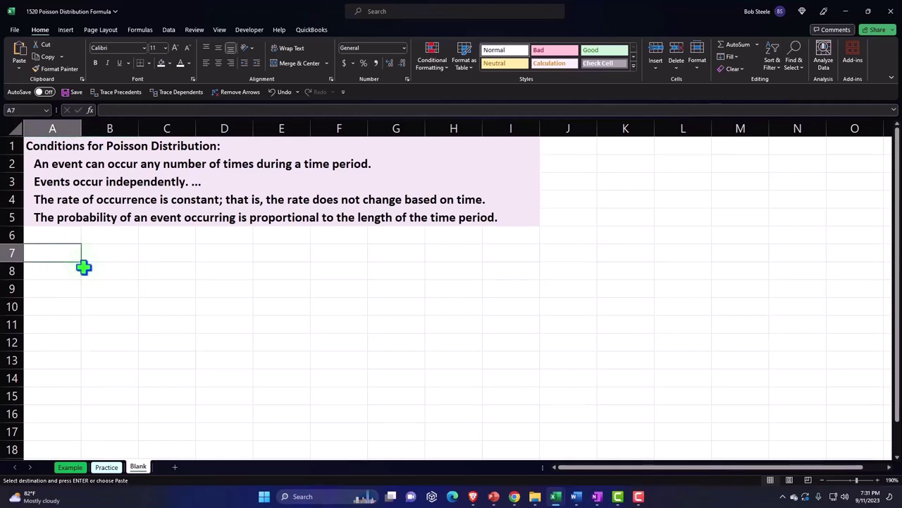
Insert a new handwritten (ink) equation and write P(x) in the pad
left_click(65, 31)
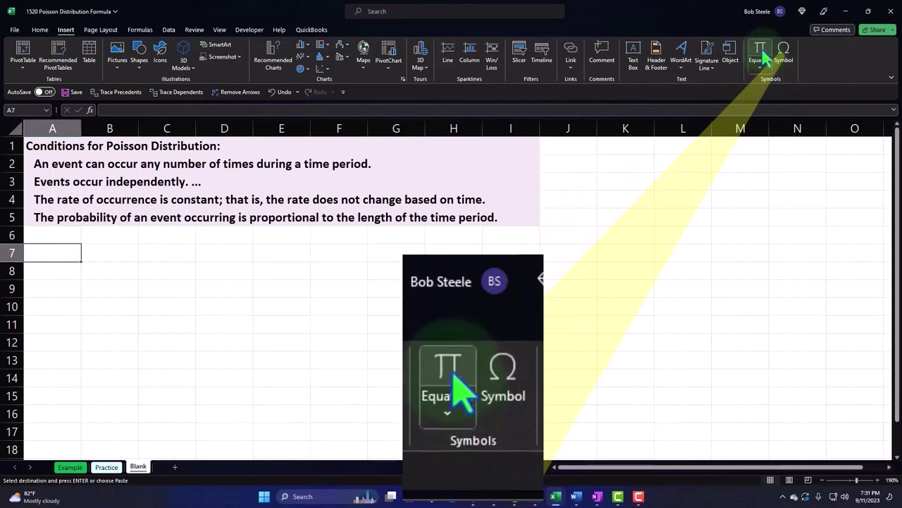
left_click(764, 59)
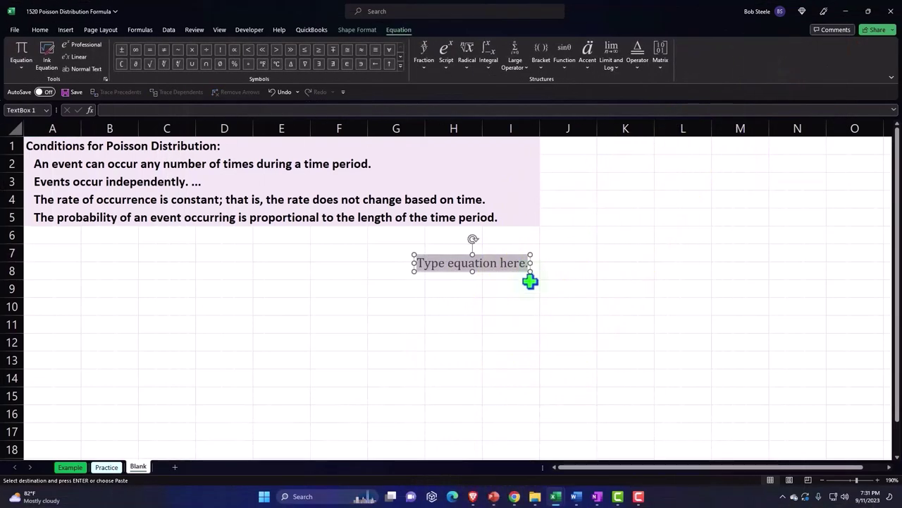
left_click(47, 53)
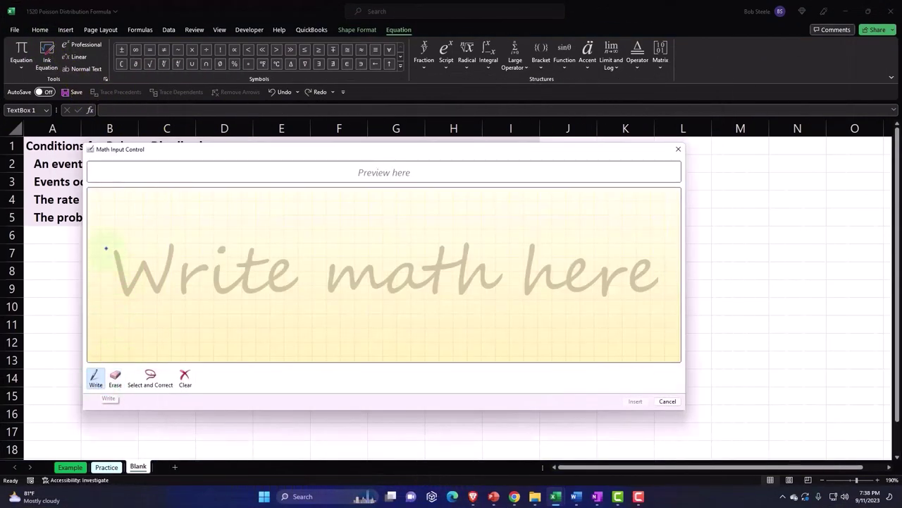
left_click_drag(104, 223, 102, 325)
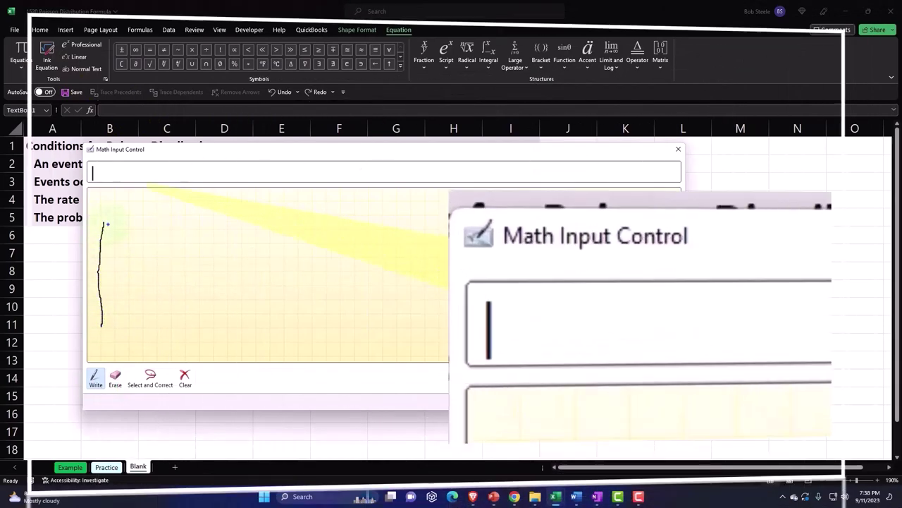
left_click_drag(104, 222, 102, 266)
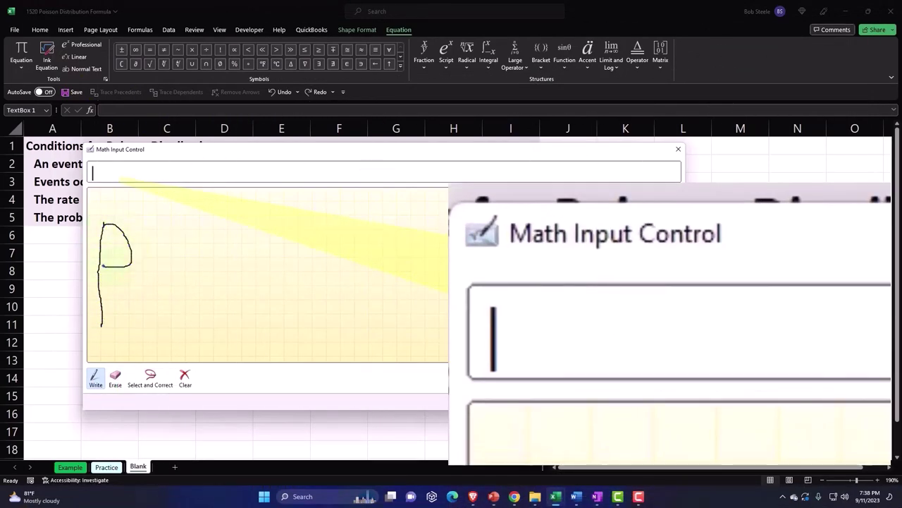
left_click_drag(161, 229, 155, 325)
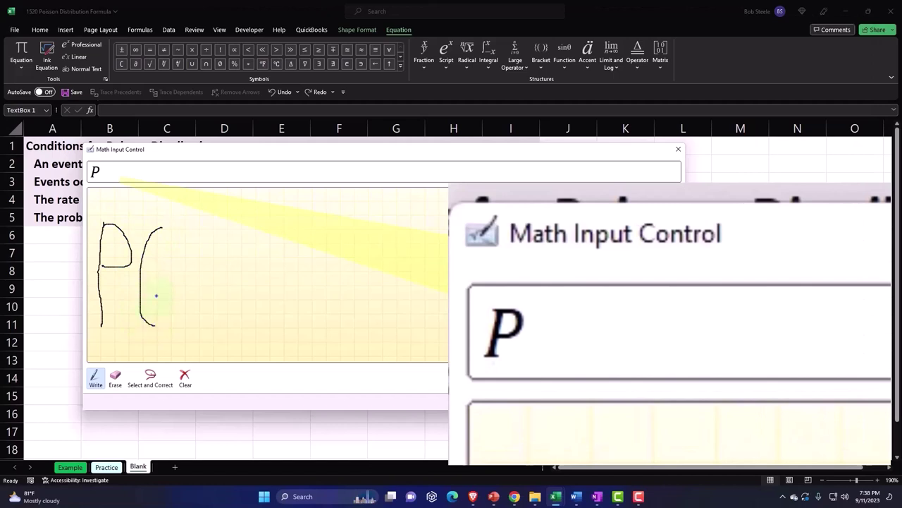
left_click_drag(155, 258, 191, 306)
left_click_drag(185, 269, 151, 306)
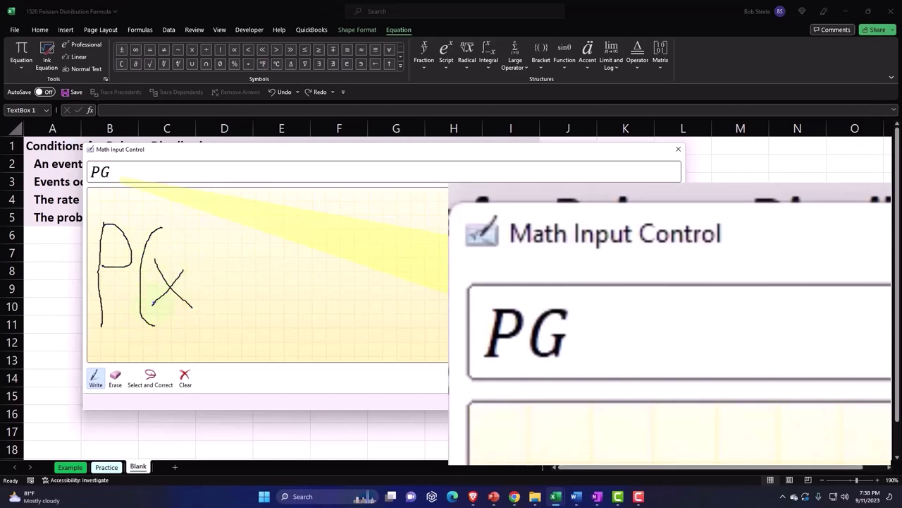
mouse_move(186, 229)
left_mouse_down()
mouse_move(209, 268)
mouse_move(196, 325)
left_mouse_up()
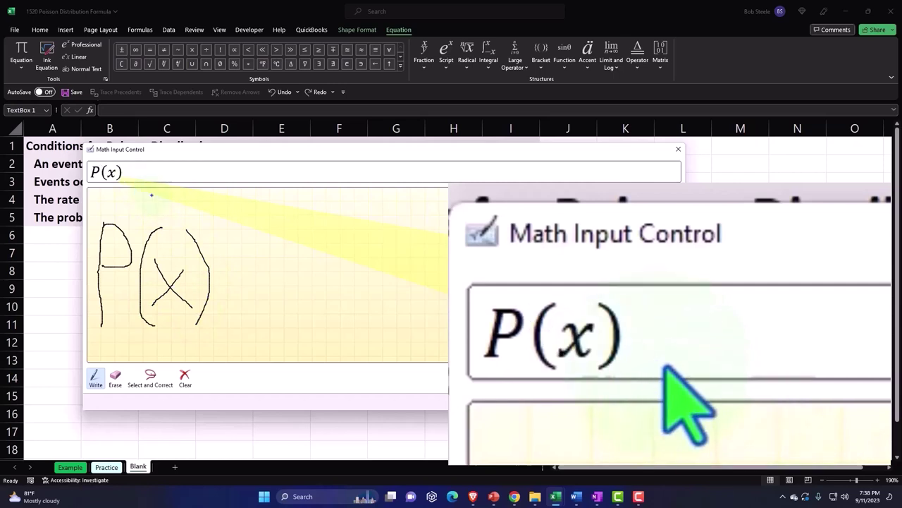
Continue the handwriting with = λˣ e and a minus sign for the exponent
left_click_drag(223, 268, 243, 277)
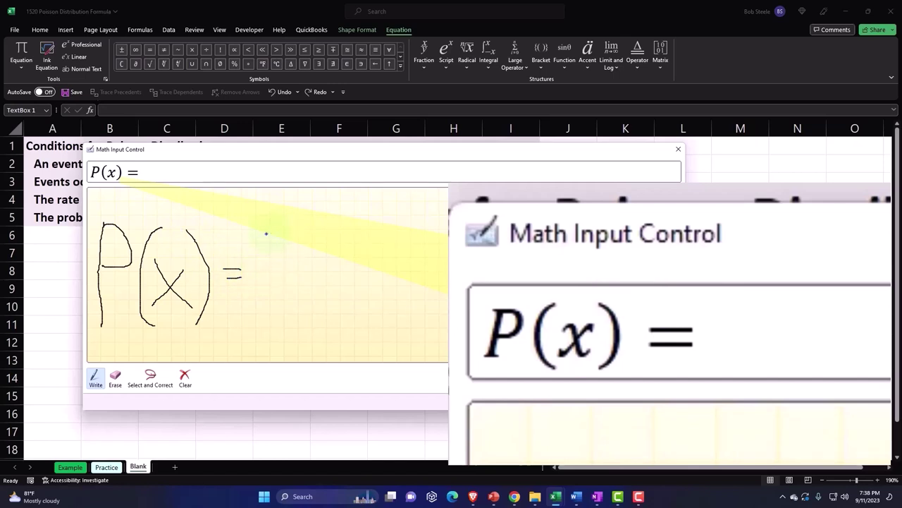
left_click_drag(268, 233, 282, 256)
left_click_drag(273, 242, 267, 250)
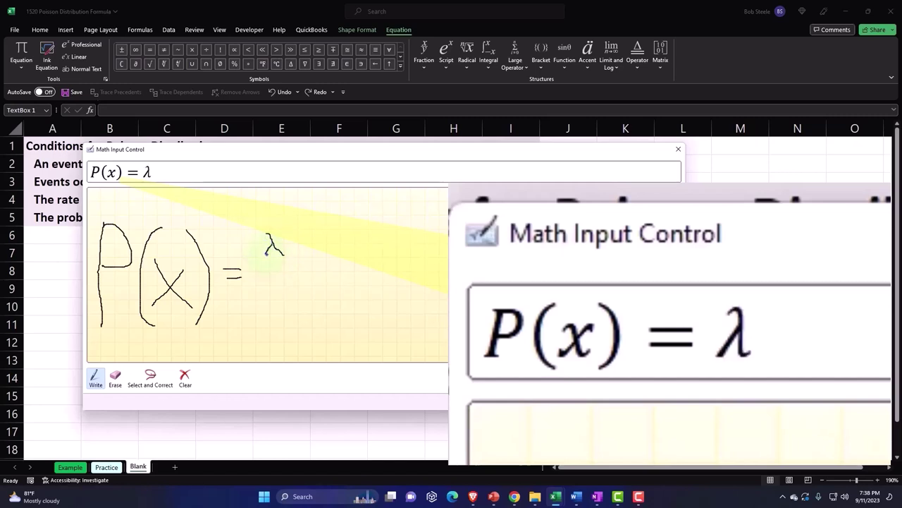
left_click_drag(286, 227, 293, 236)
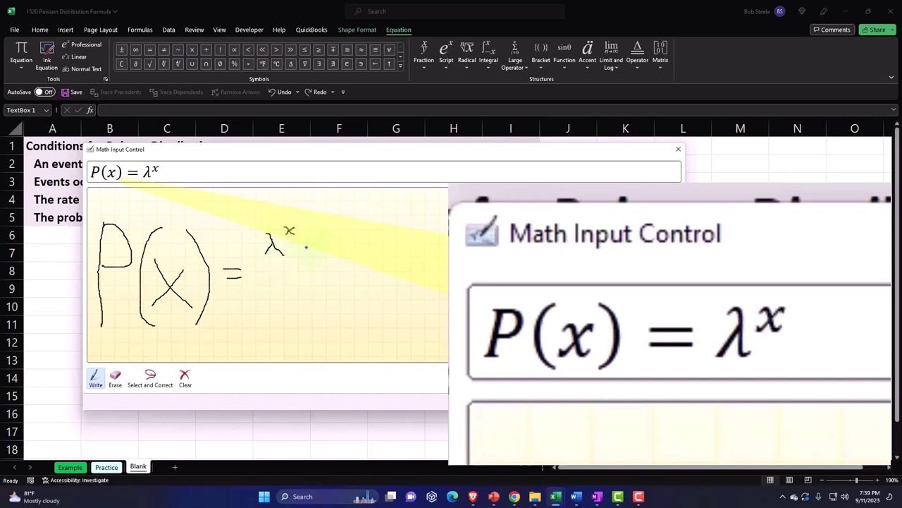
mouse_move(308, 248)
left_mouse_down()
mouse_move(317, 248)
mouse_move(299, 235)
mouse_move(300, 255)
mouse_move(324, 250)
left_mouse_up()
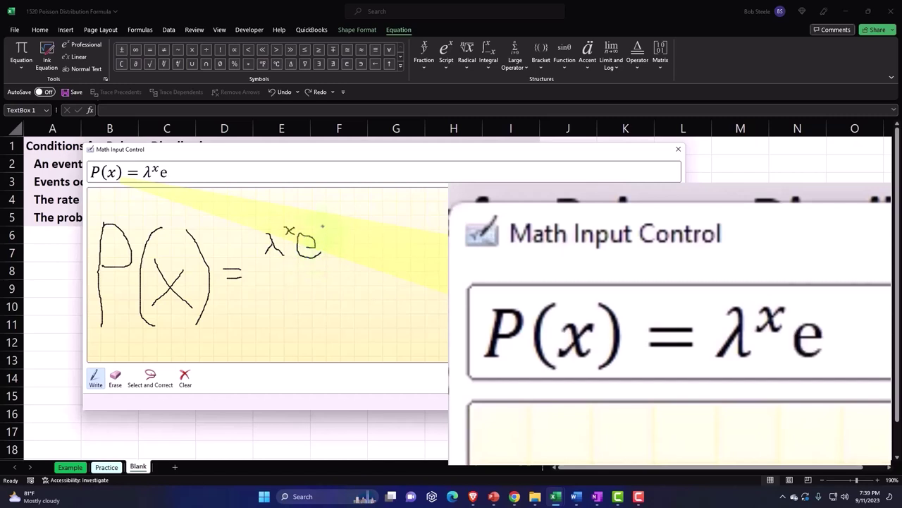
mouse_move(323, 227)
left_mouse_down()
mouse_move(347, 231)
mouse_move(338, 236)
left_mouse_up()
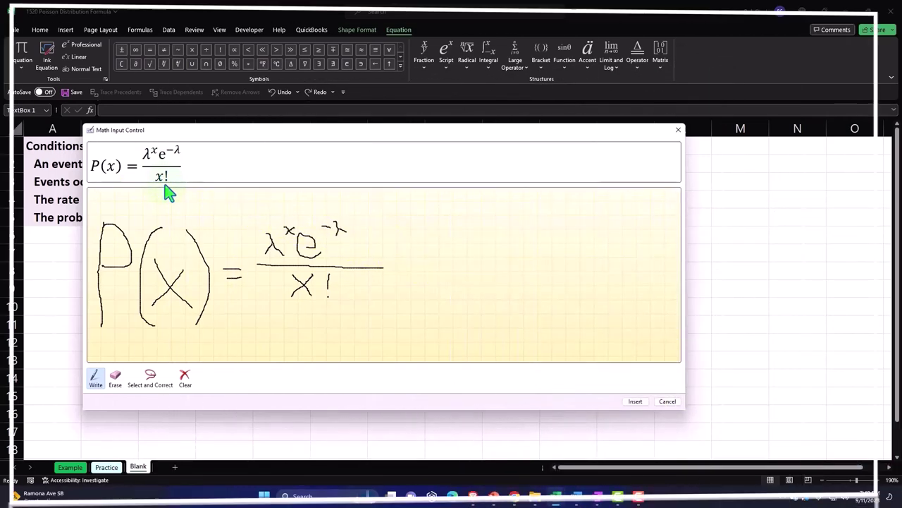
Insert the equation, move it under the conditions in column A, and enlarge it to size 28
left_click(643, 406)
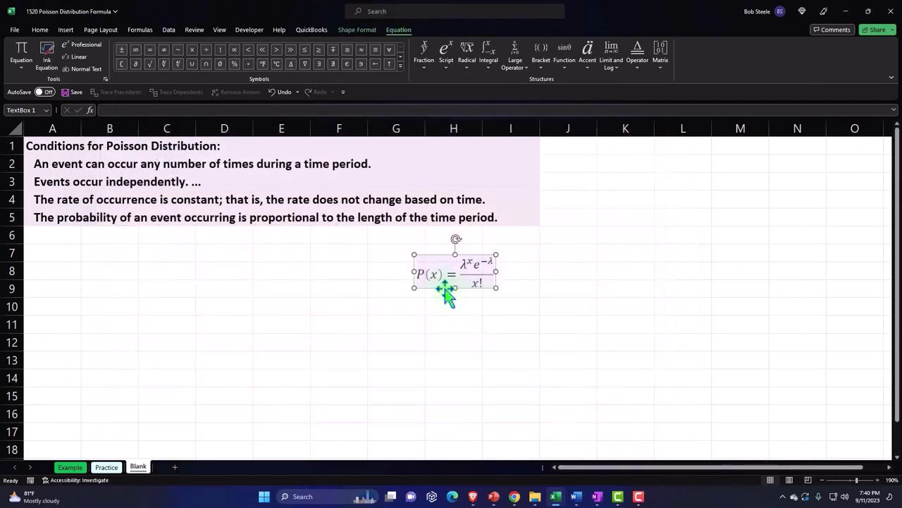
left_click_drag(440, 286, 76, 280)
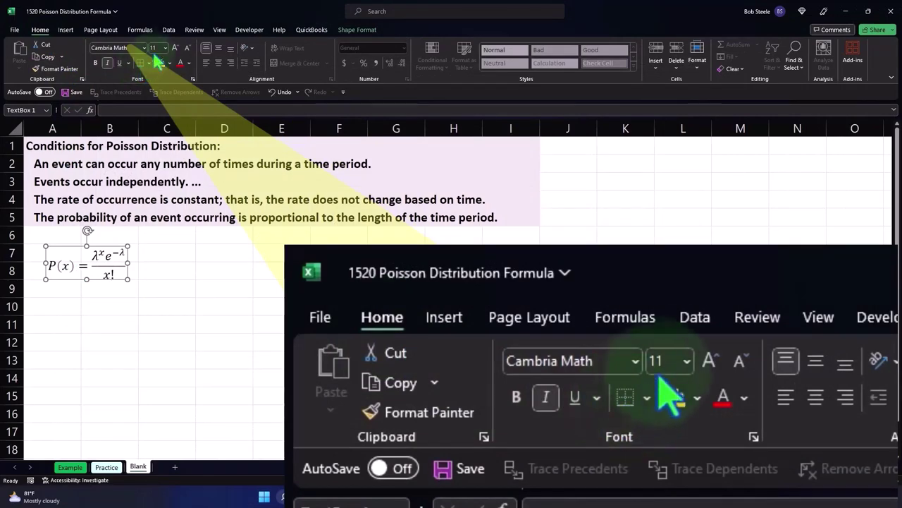
left_click(165, 48)
left_click(166, 48)
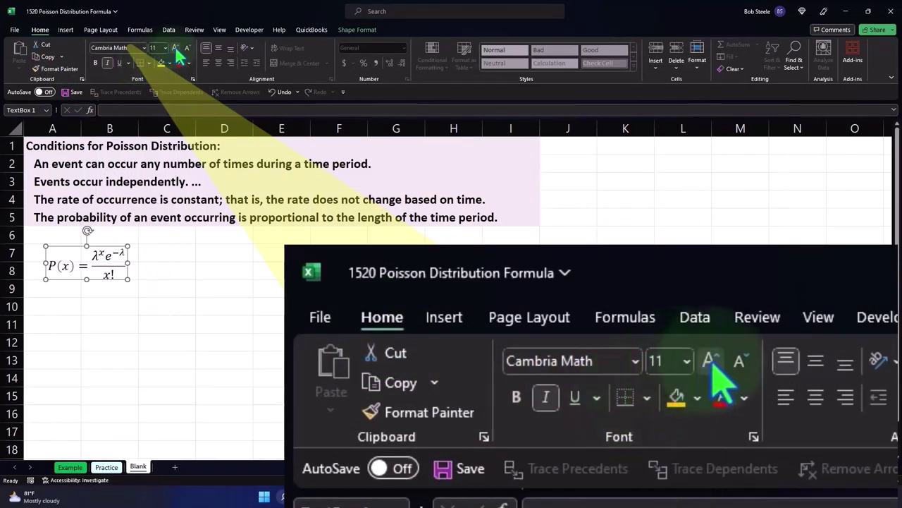
left_click(175, 47)
left_click(175, 48)
left_click(174, 48)
double_click(175, 47)
double_click(175, 47)
left_click(175, 47)
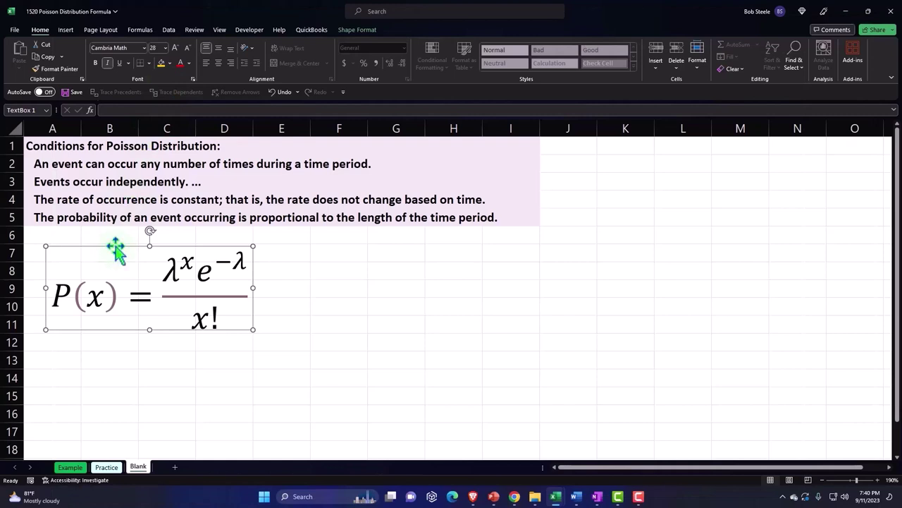
left_click_drag(115, 247, 104, 239)
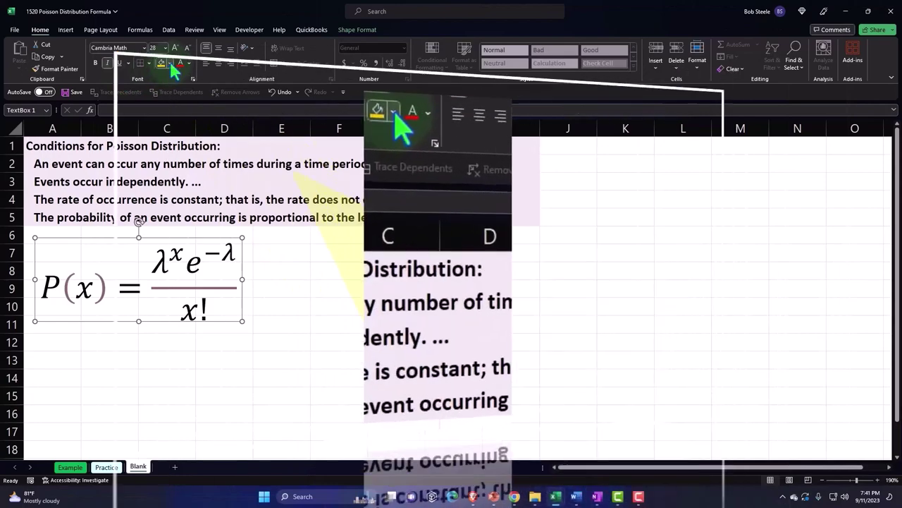
Give the equation box an orange fill
left_click(169, 63)
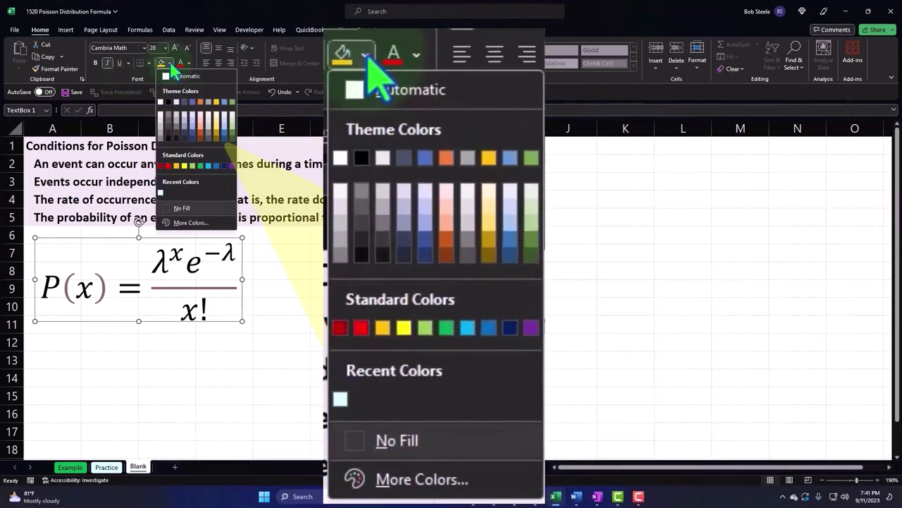
left_click(176, 165)
left_click(385, 311)
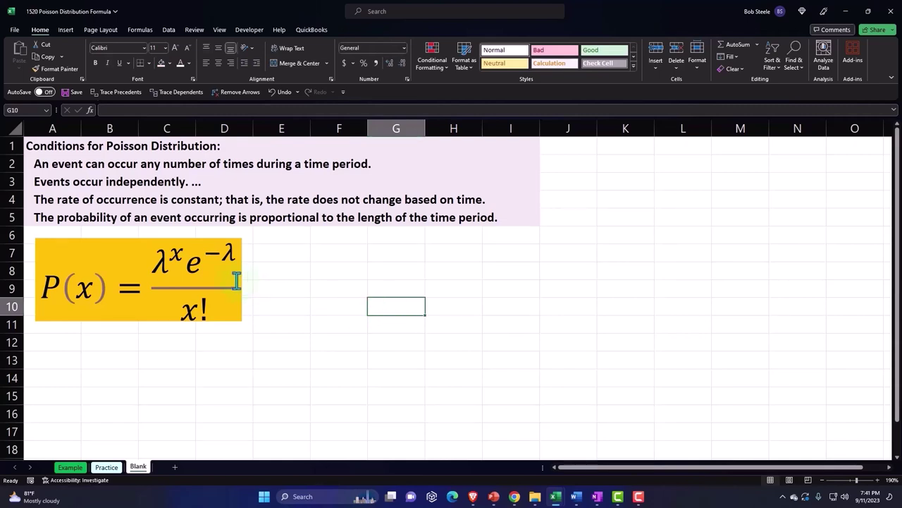
Format all cells as Currency with symbol None, 0 decimal places and red (1,234) negatives
left_click(13, 128)
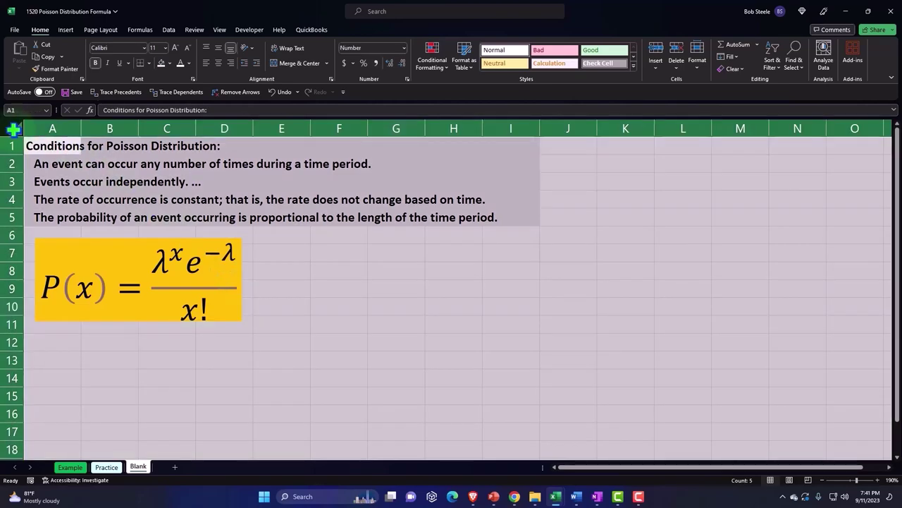
right_click(333, 261)
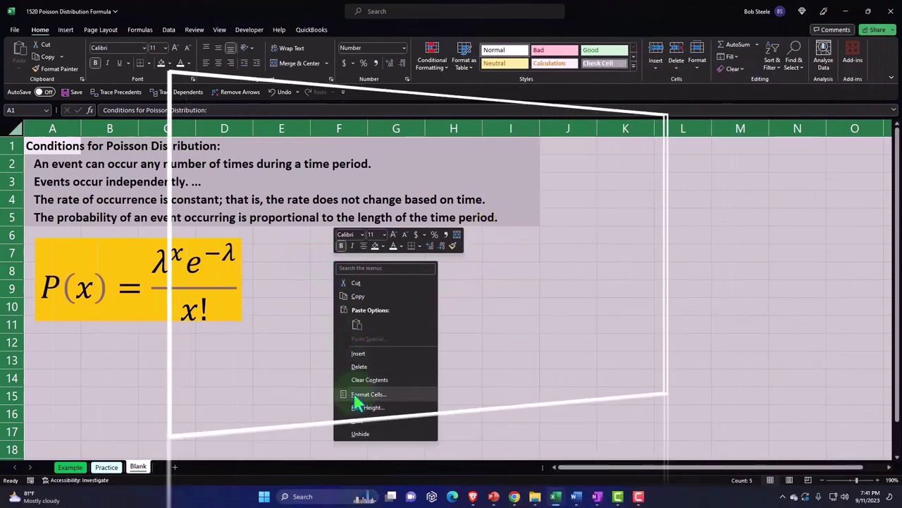
left_click(356, 394)
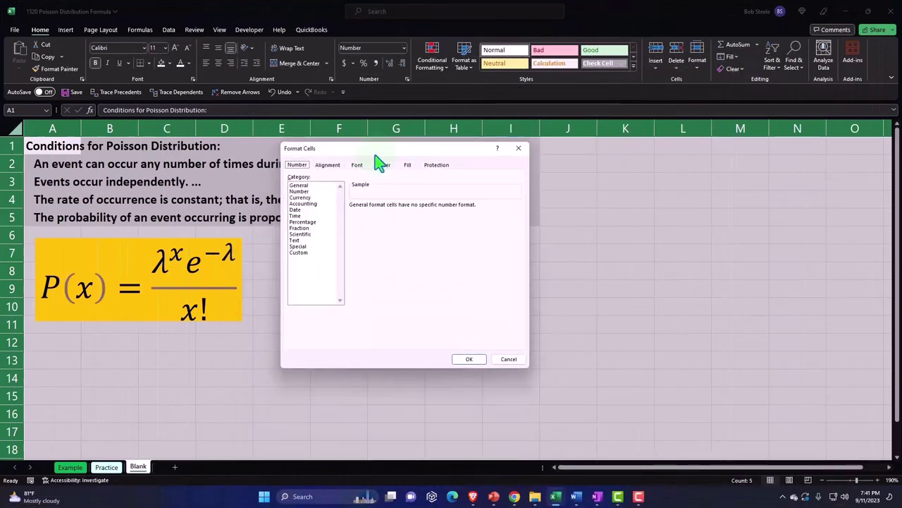
left_click(310, 198)
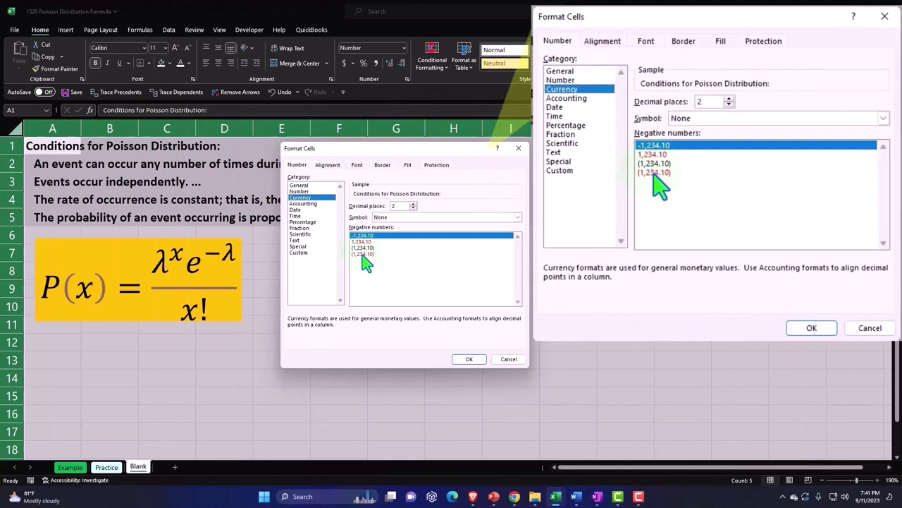
left_click(362, 254)
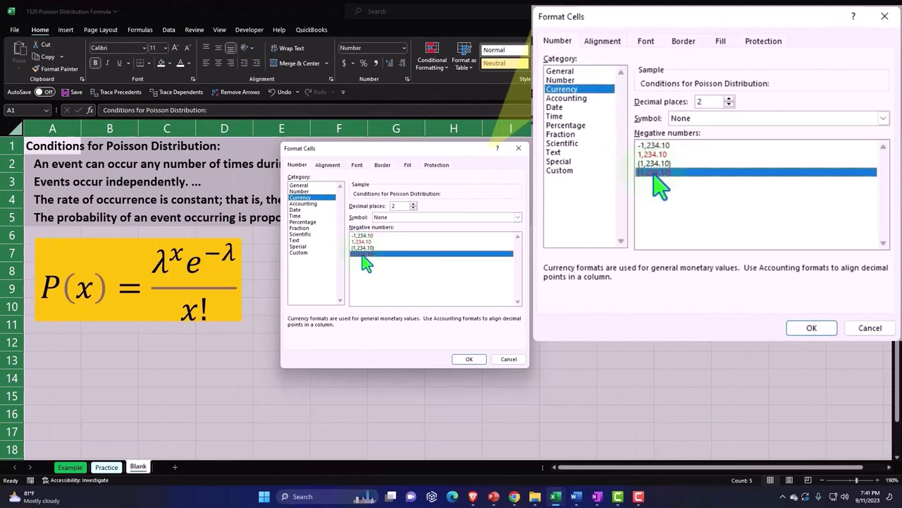
left_click(518, 219)
left_click(518, 224)
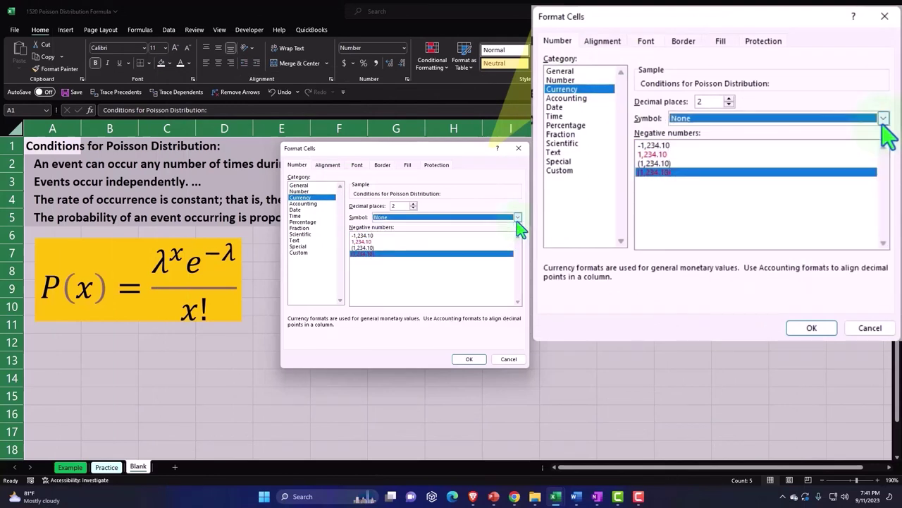
double_click(413, 208)
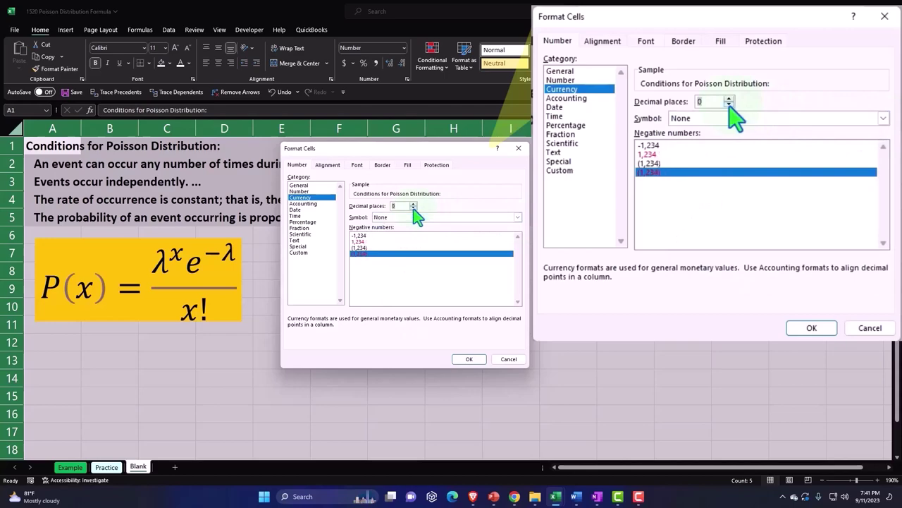
left_click(468, 361)
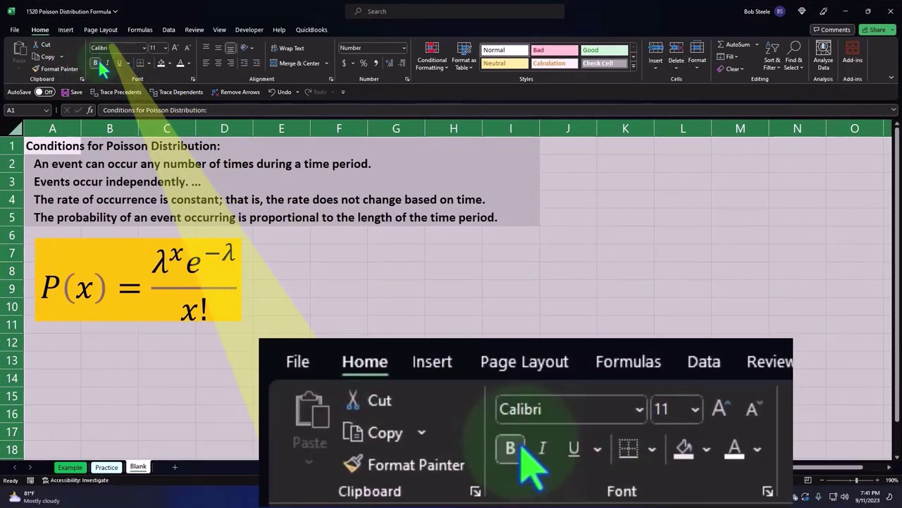
Enter e in A12 and 'A constand' in B12, then widen column B and narrow column A
left_click(63, 343)
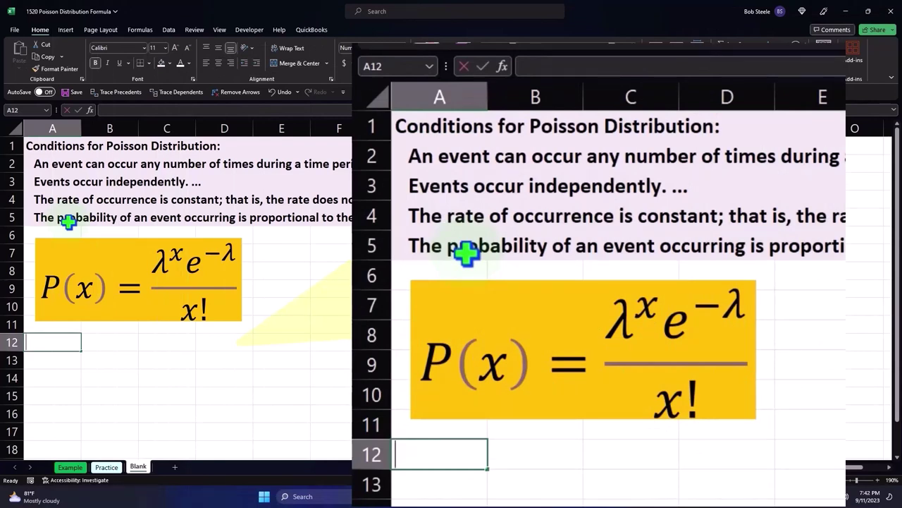
type("e")
key("Tab")
key("Escape")
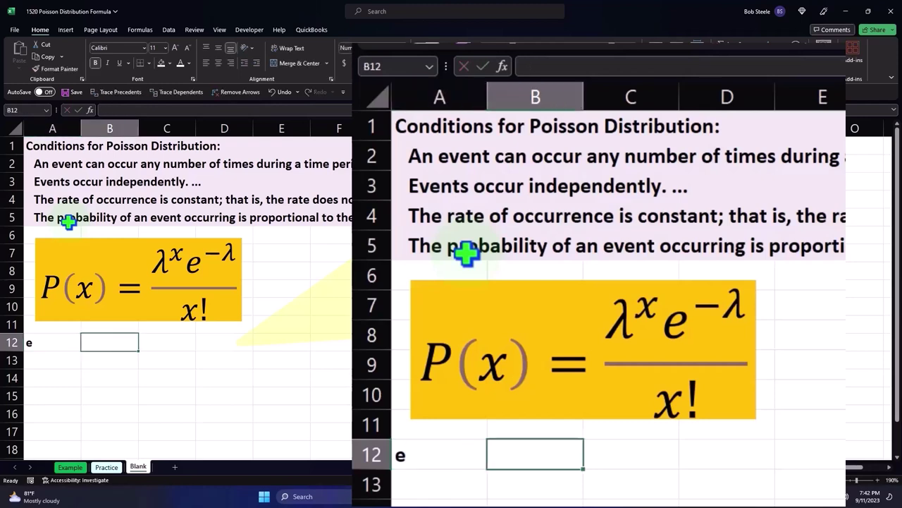
type("A cosn")
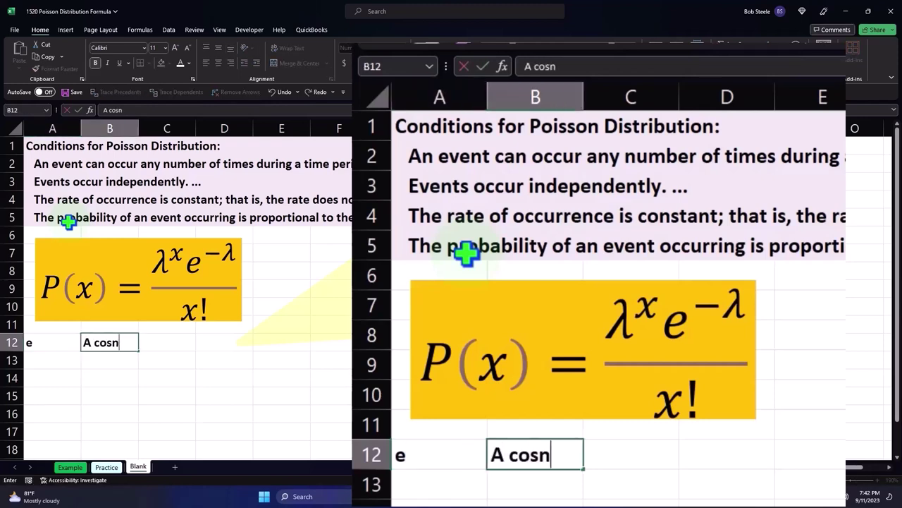
key("BackSpace")
key("BackSpace")
type("nstan")
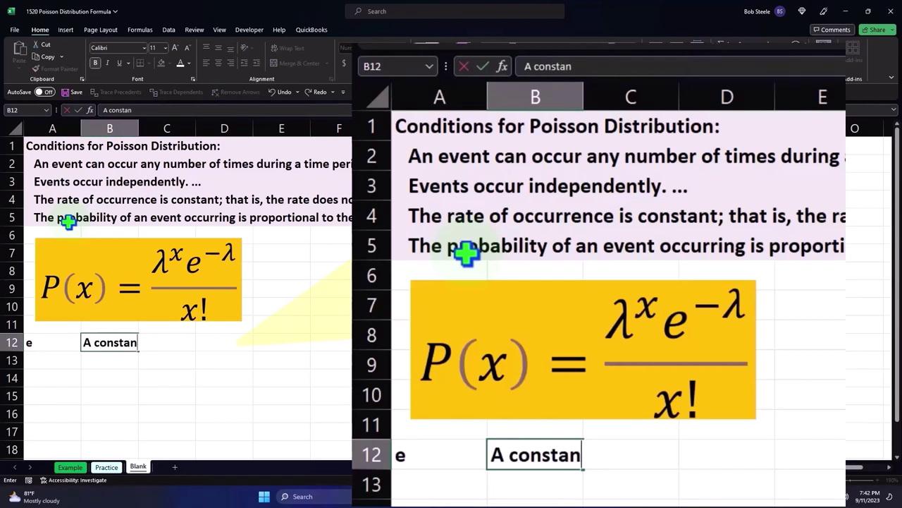
type("d")
key("Tab")
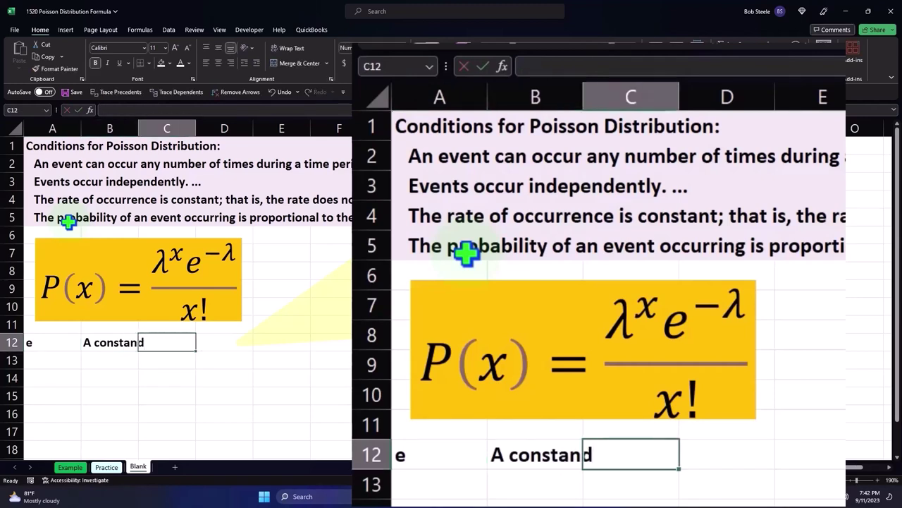
left_click_drag(139, 128, 148, 121)
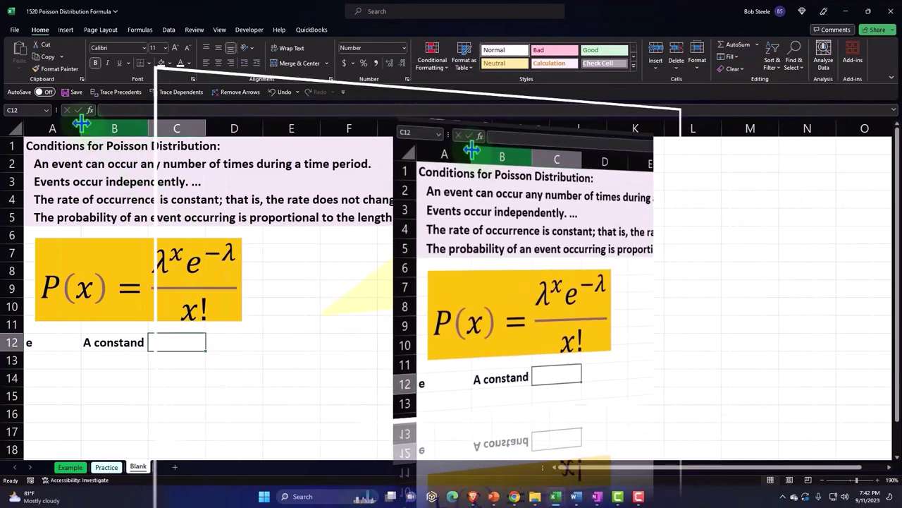
left_click_drag(81, 127, 60, 127)
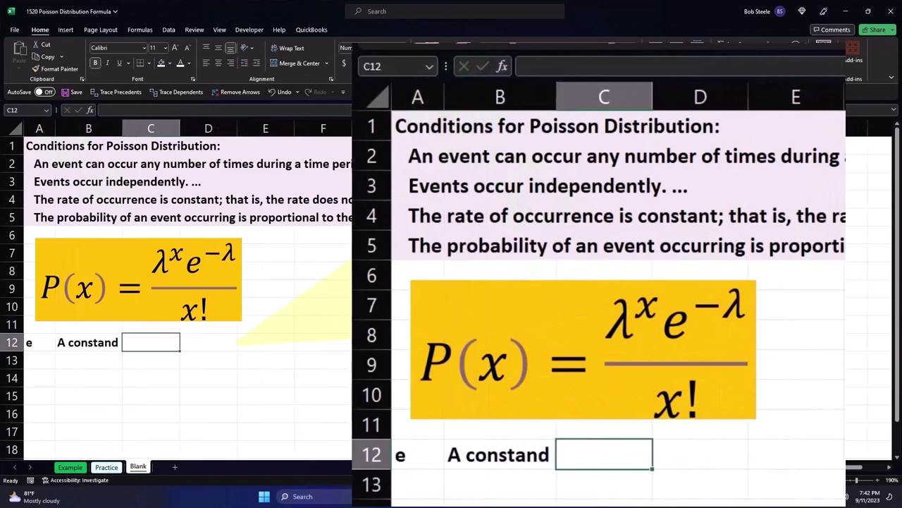
Enter =EXP(1) in C12 and increase its decimals so e reads 2.71828
type("=ex")
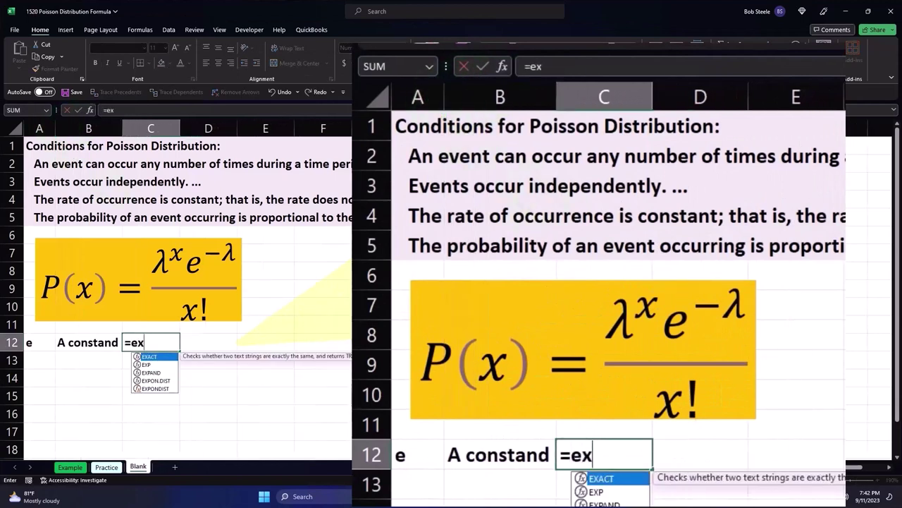
type("p(")
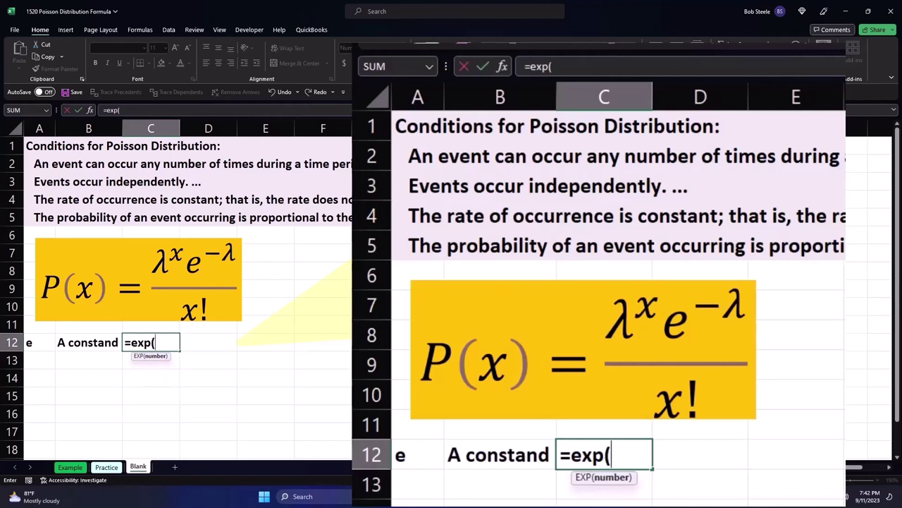
type("1)")
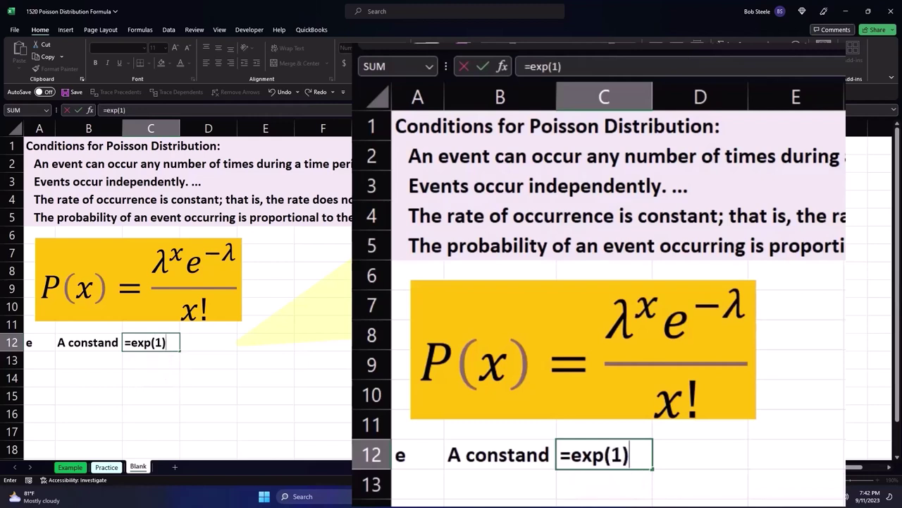
key("Return")
left_click(151, 342)
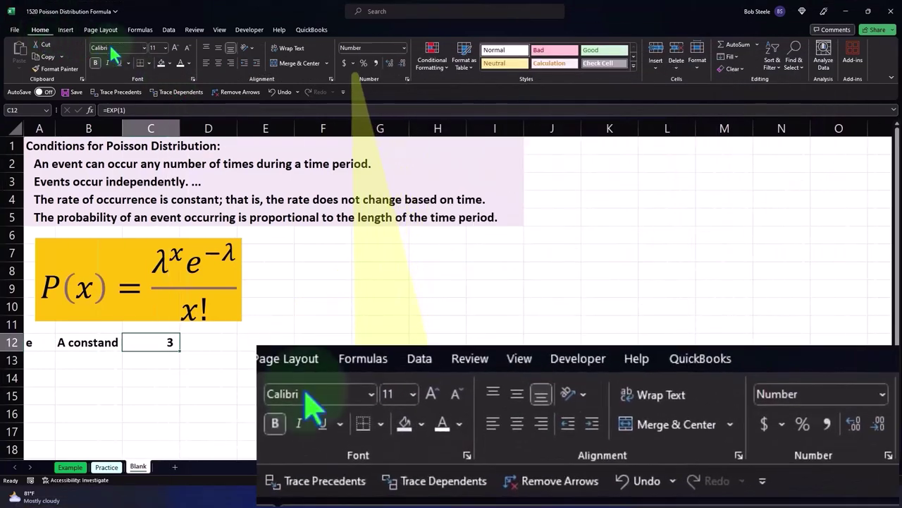
left_click(390, 64)
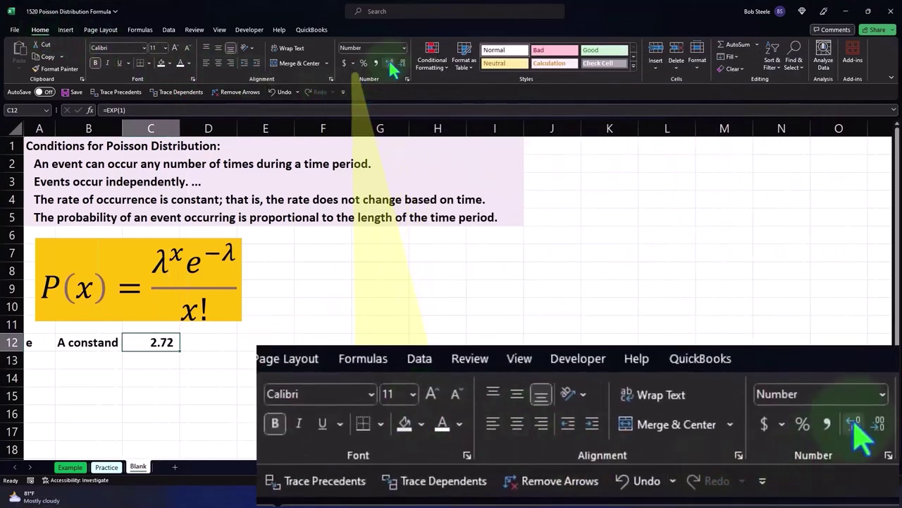
left_click(390, 64)
left_click(389, 62)
left_click(389, 62)
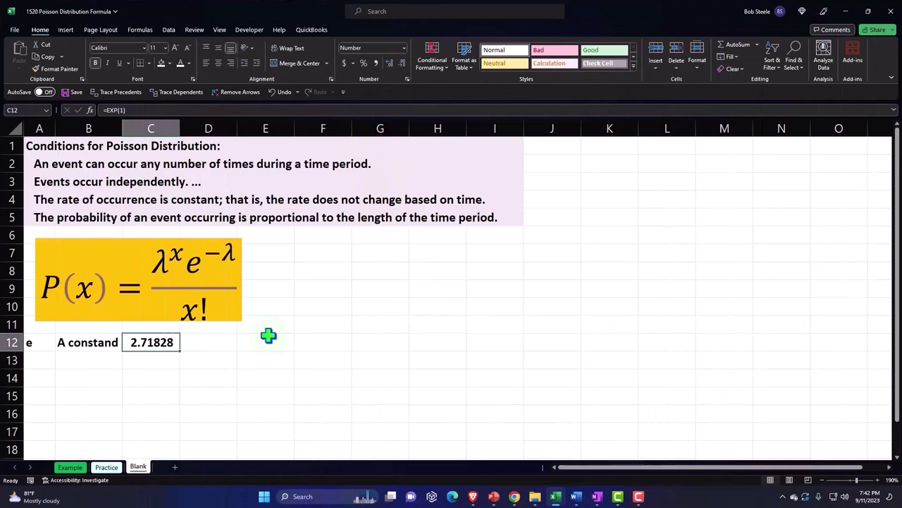
Type the labels ! in A13, Factorial in B13, 5! in B14 and 5 Factorial in B15
key("Return")
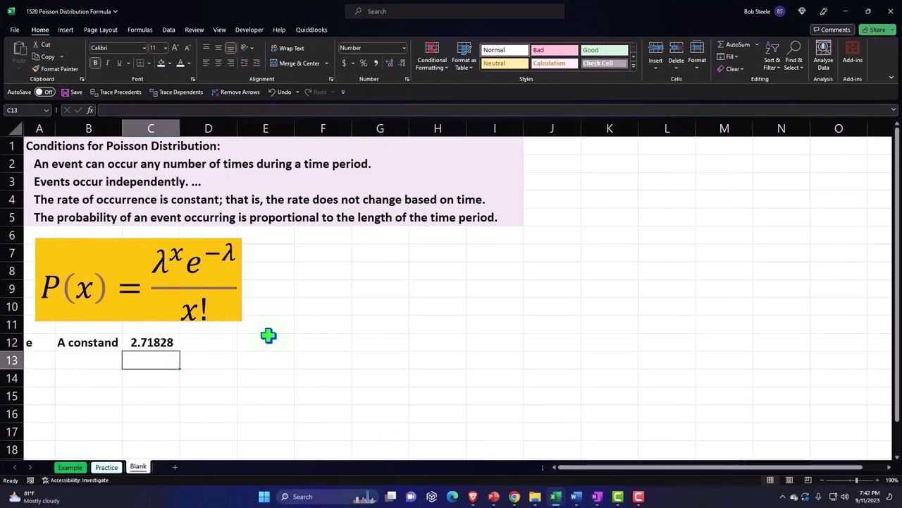
key("Home")
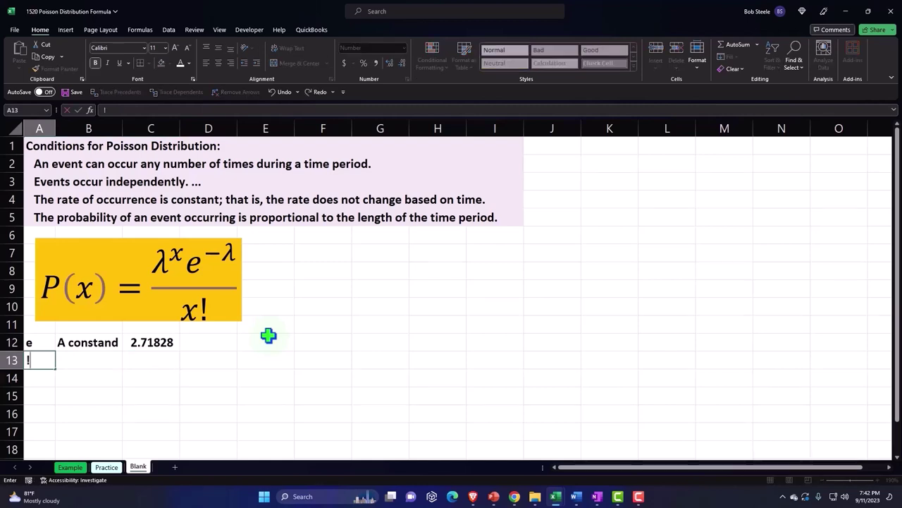
type("!")
key("Tab")
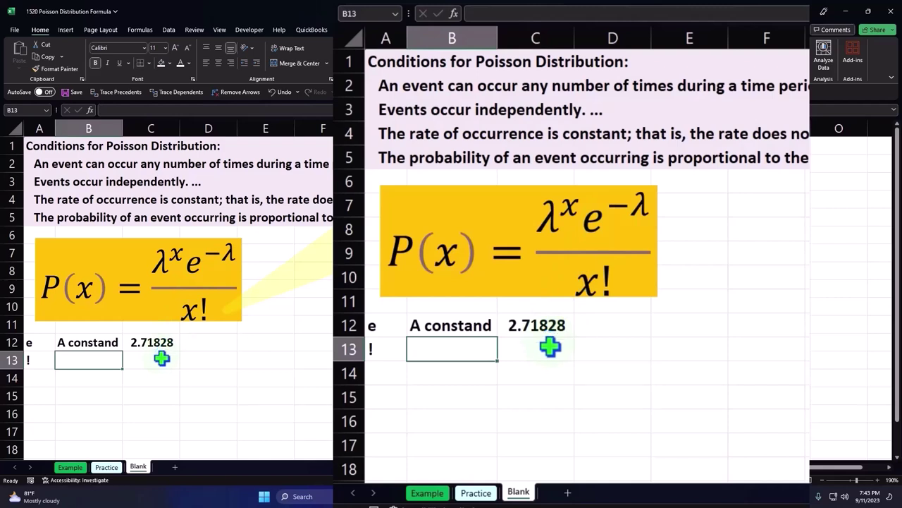
type("Factoi")
key("BackSpace")
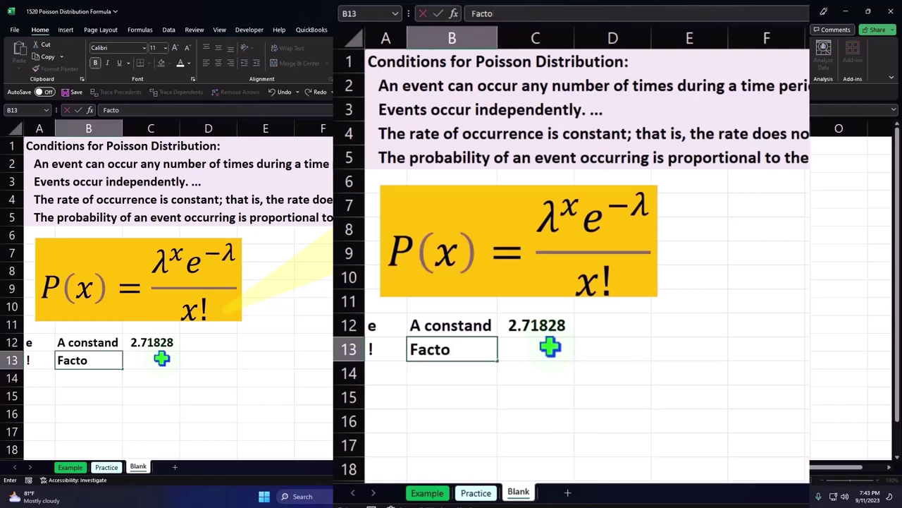
type("rial")
key("Return")
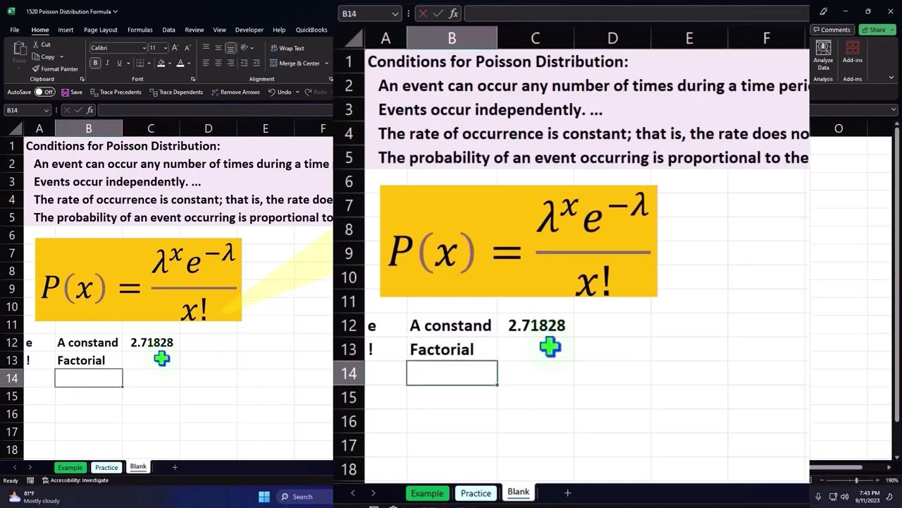
type("5!")
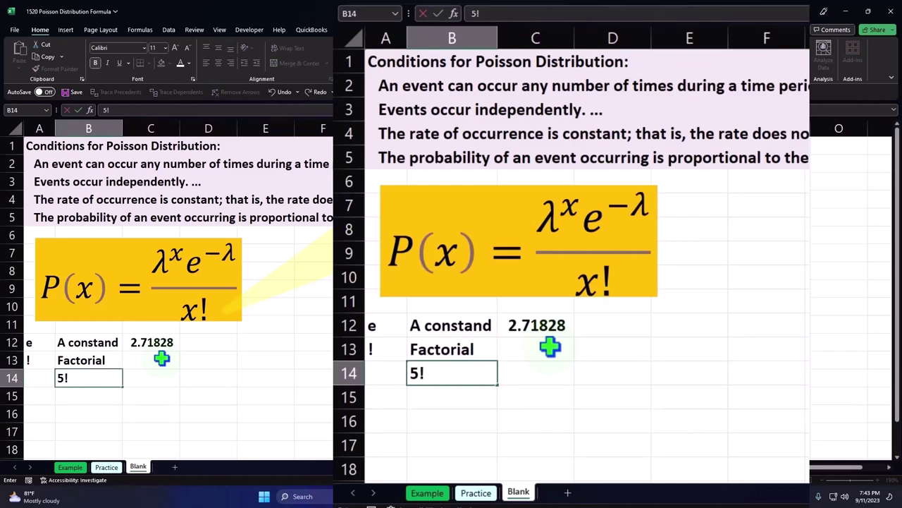
key("Return")
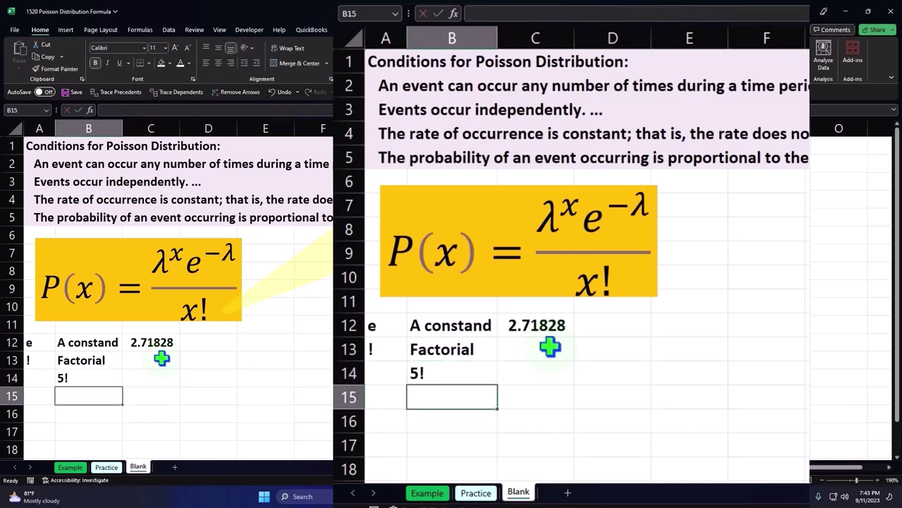
type("5 Fa")
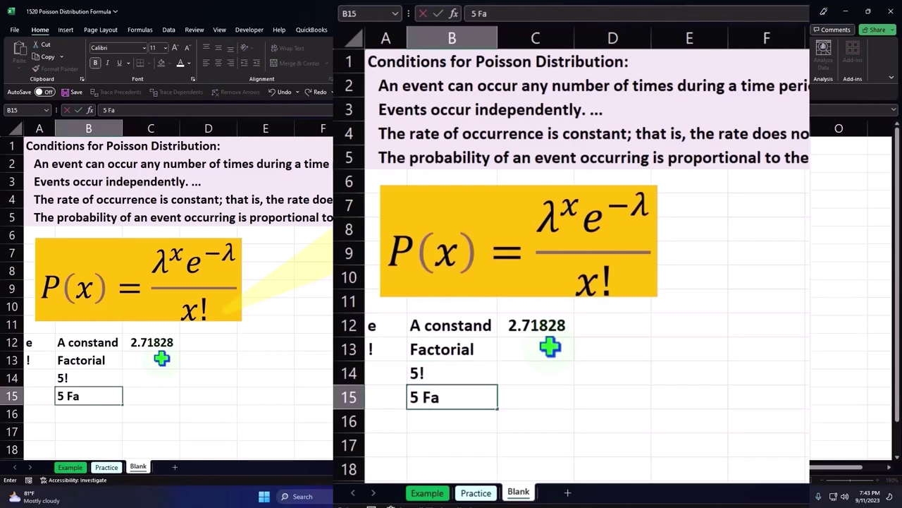
type("ctorial")
key("Tab")
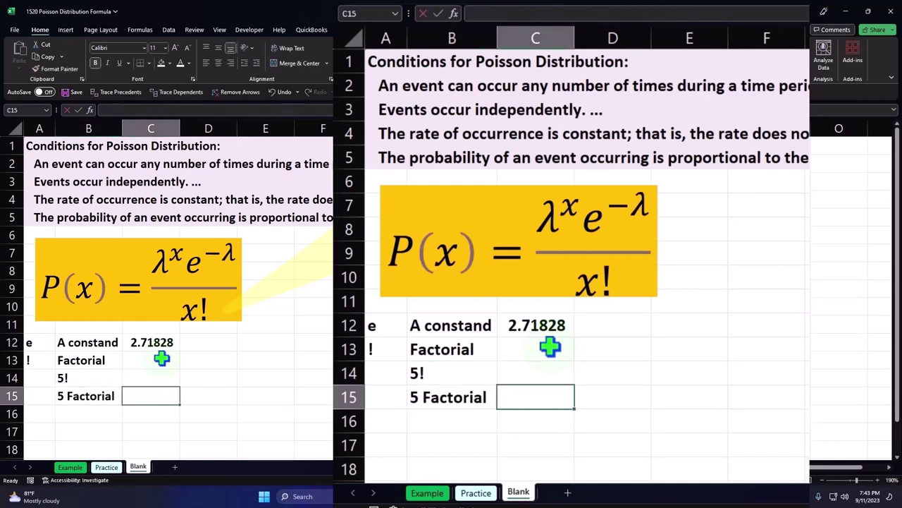
List 5, 4, 3, 2, 1 down C15:C19, clearing a stray 4 typed into B16
type("5")
key("Return")
type("4")
key("Return")
key("Up")
key("Delete")
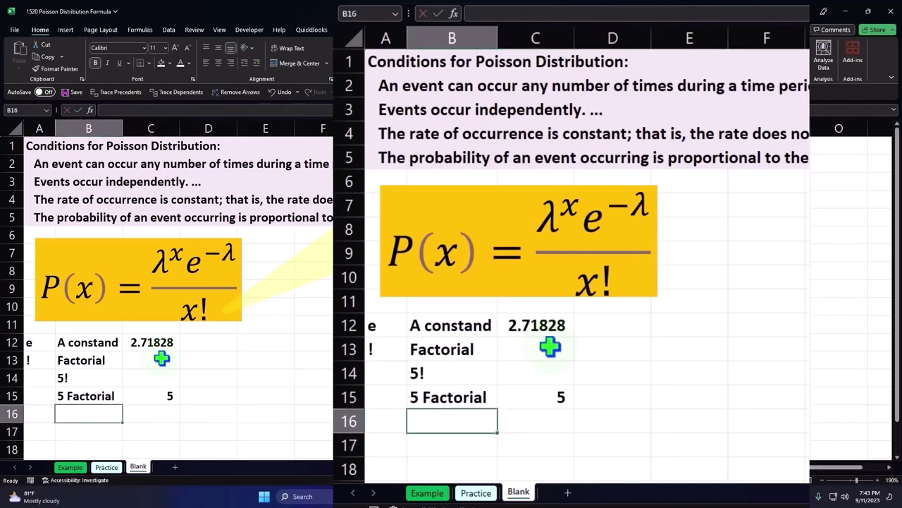
key("Right")
type("4")
key("Return")
type("3")
key("Return")
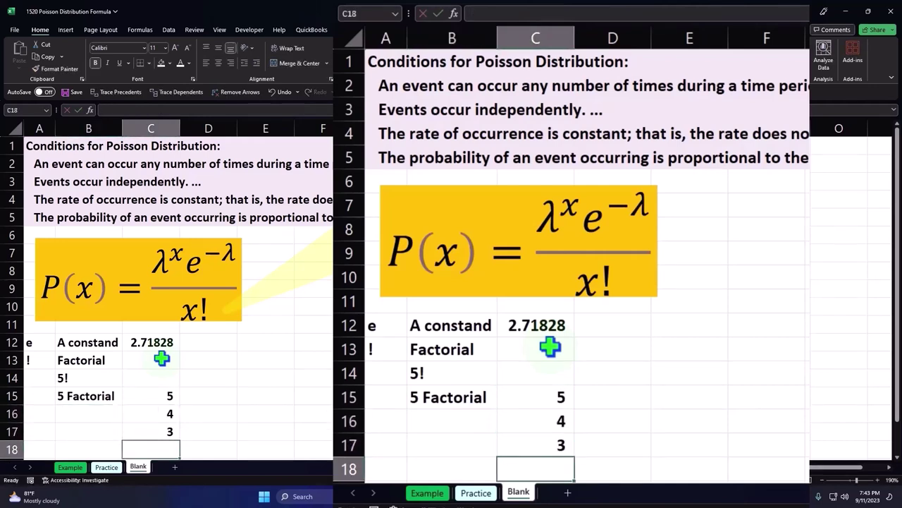
type("2")
key("Return")
type("1")
key("Return")
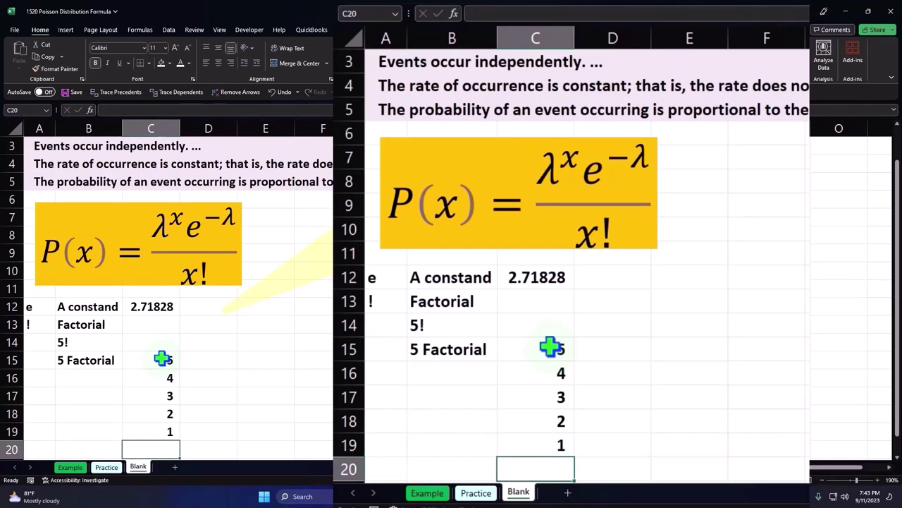
key("Up")
key("Up")
key("Up")
Enter =C15*C16 in D16 and =D16*C17 in D17, giving 20 and 60
key("Up")
key("Right")
type("=")
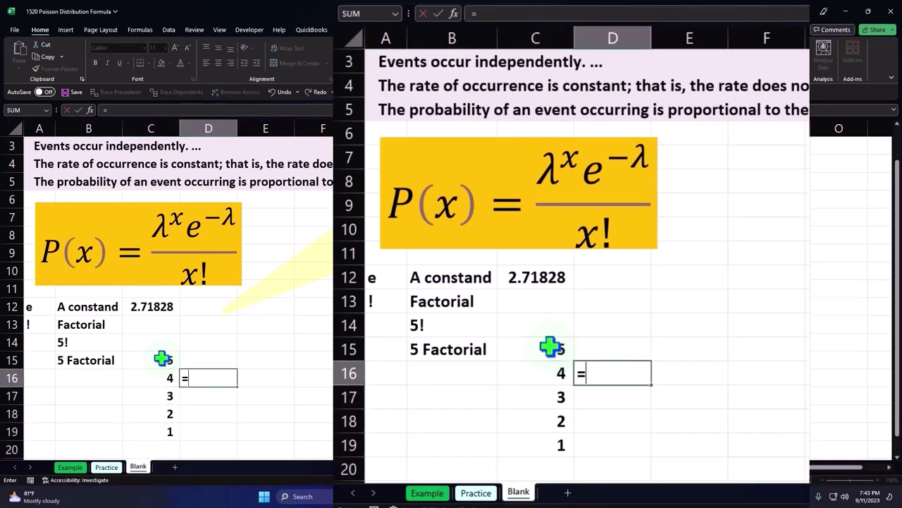
key("Left")
key("Up")
type("*")
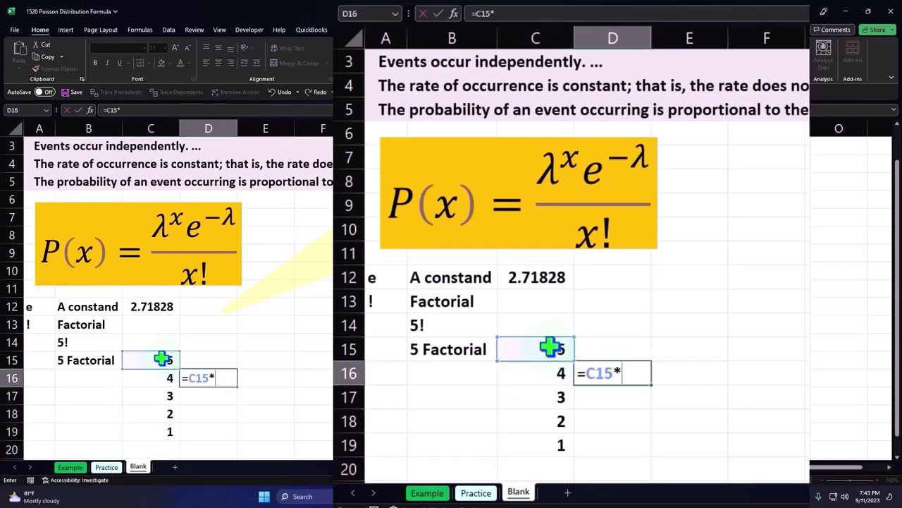
key("Down")
key("Return")
type("=")
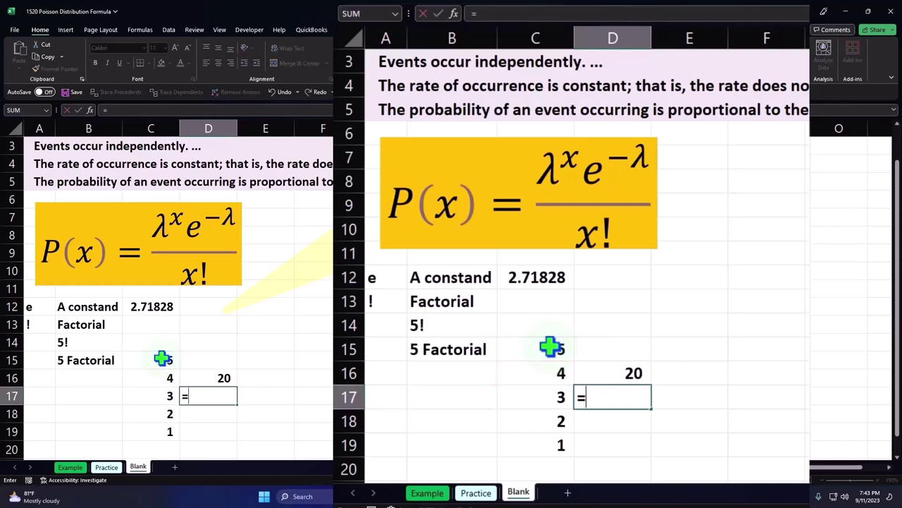
key("Up")
type("*")
key("Left")
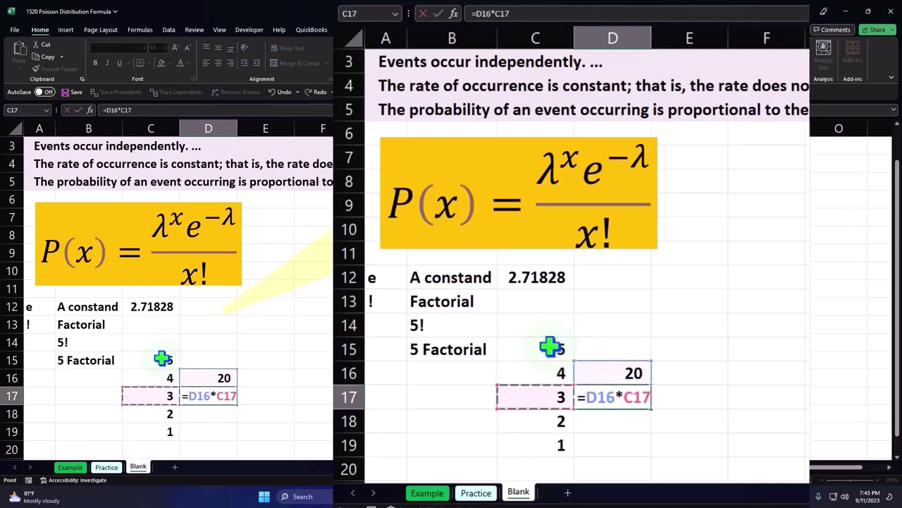
key("Return")
Enter =D17*C18 in D18 and =D18*C19 in D19, both giving 120
type("=")
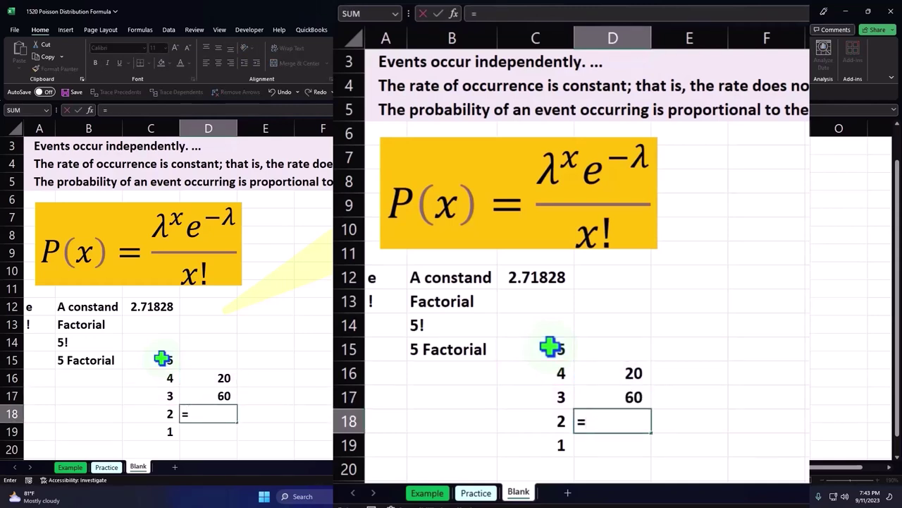
key("Up")
type("*")
key("Left")
key("Return")
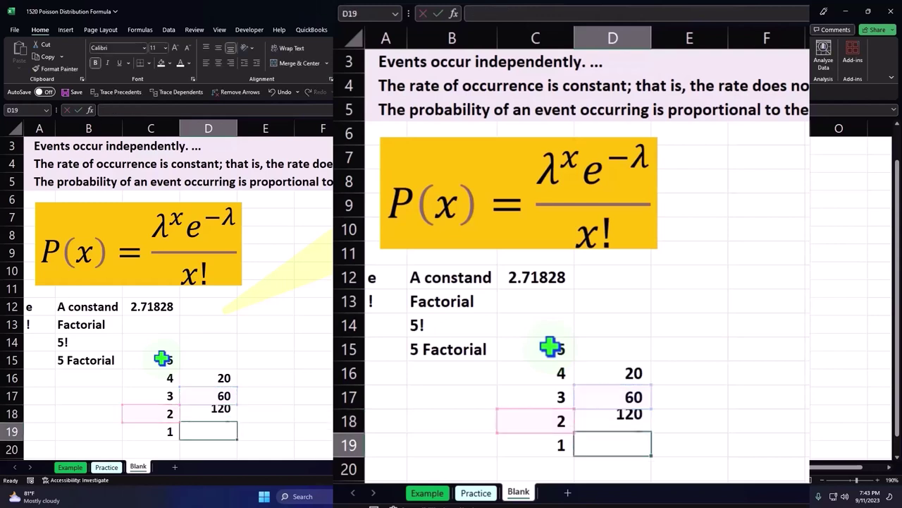
type("=")
key("Up")
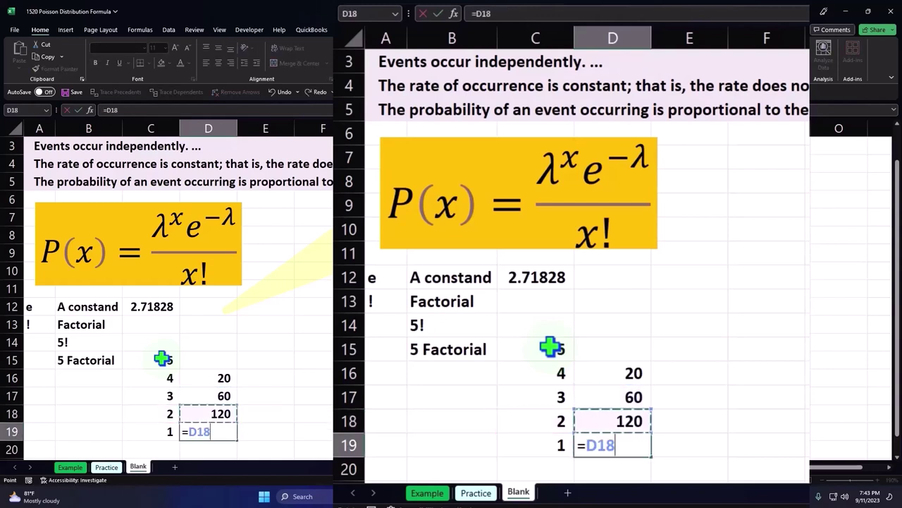
type("*")
key("Left")
key("Return")
key("Up")
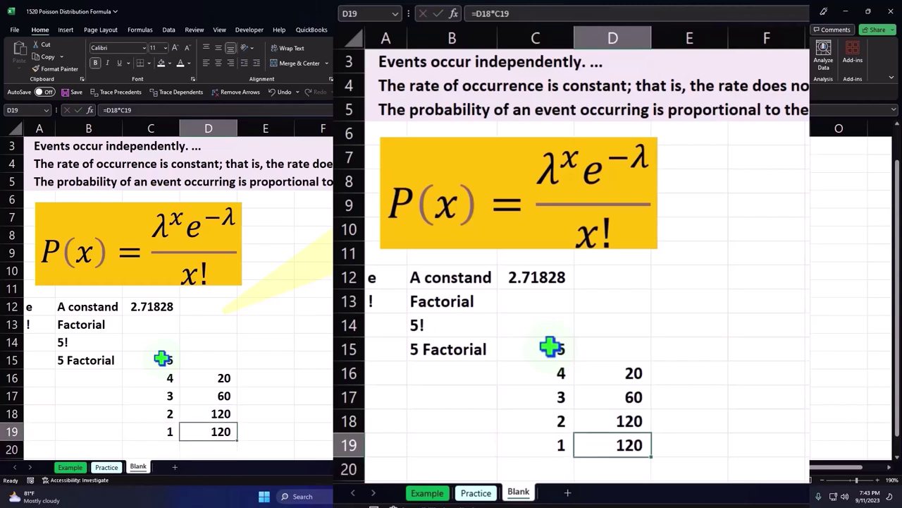
key("Down")
key("Down")
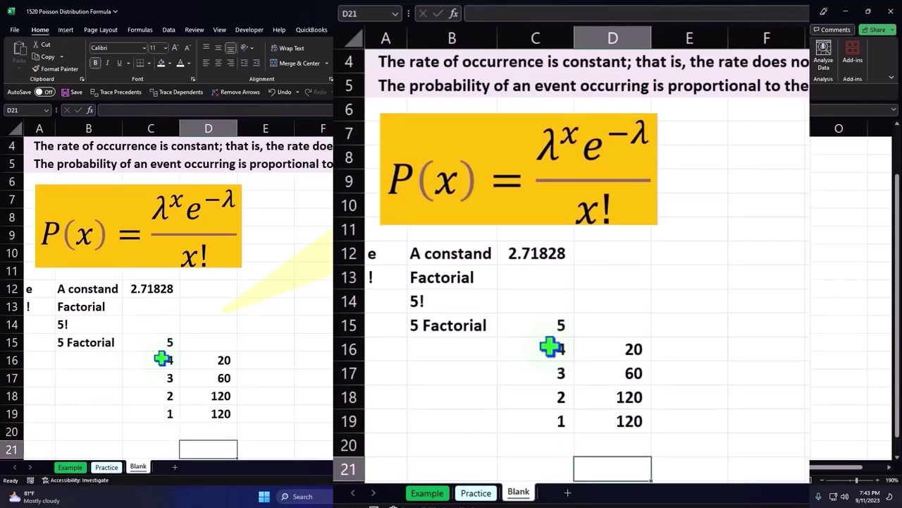
Enter e in A21 with the text =exp(1) in B21, then the label ! in A22
key("Left")
key("Left")
key("Left")
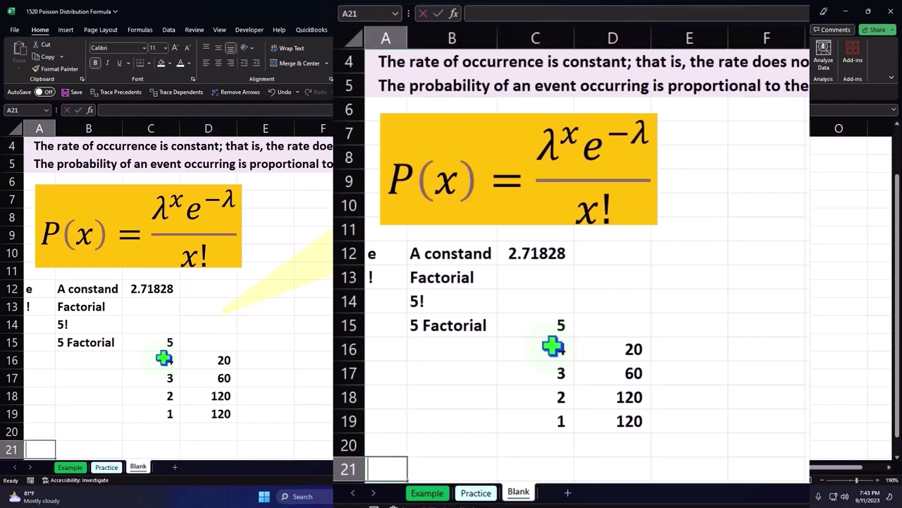
type("we")
key("BackSpace")
key("BackSpace")
type("e")
key("Tab")
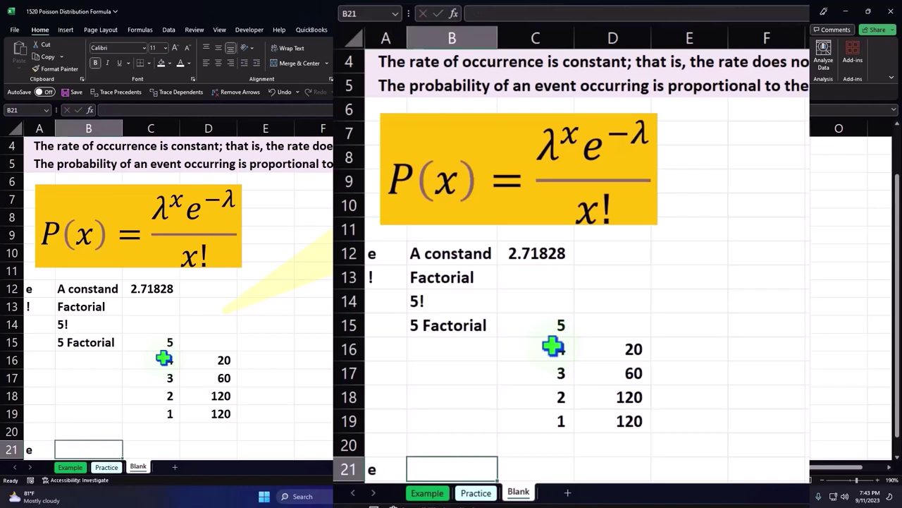
scroll(645, 329, "down", 1)
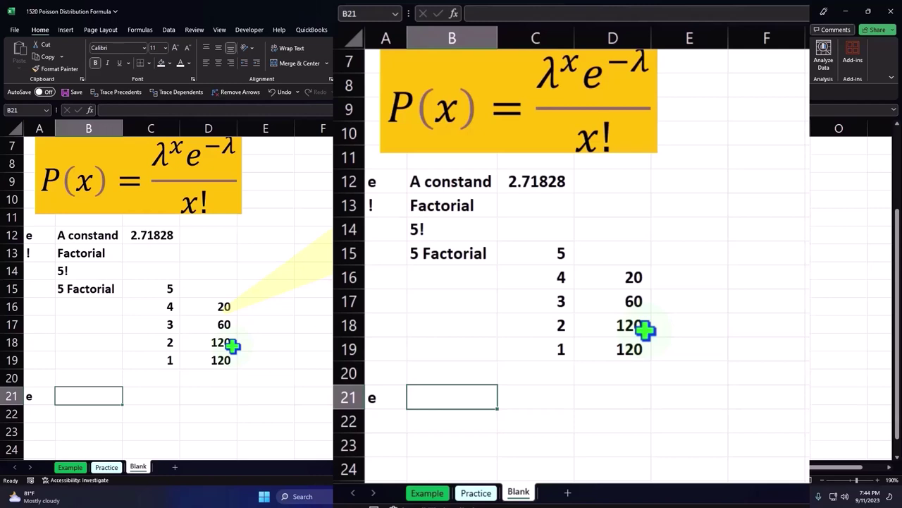
type("'")
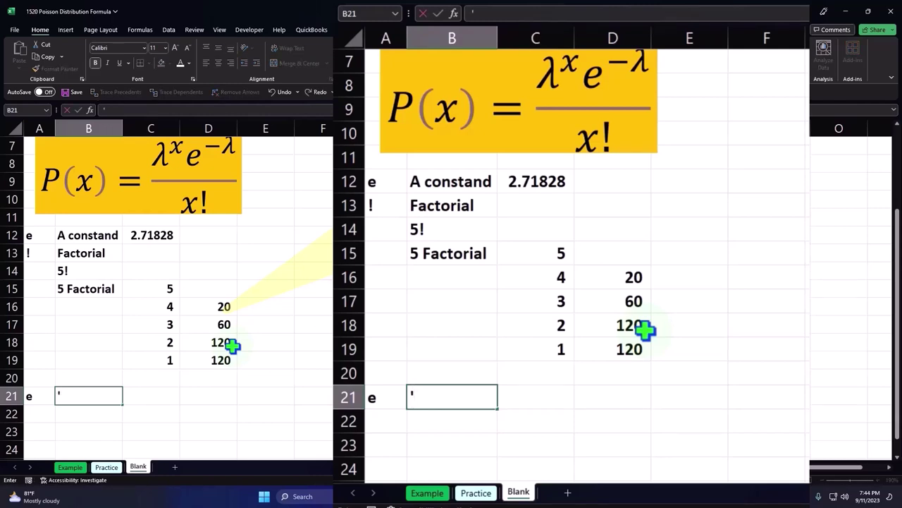
type("=")
type("e")
type("xp(1")
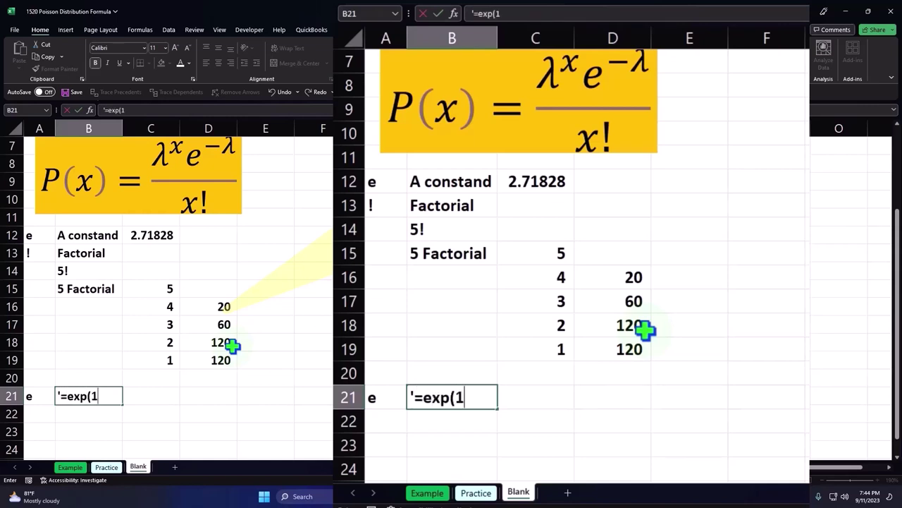
type(")")
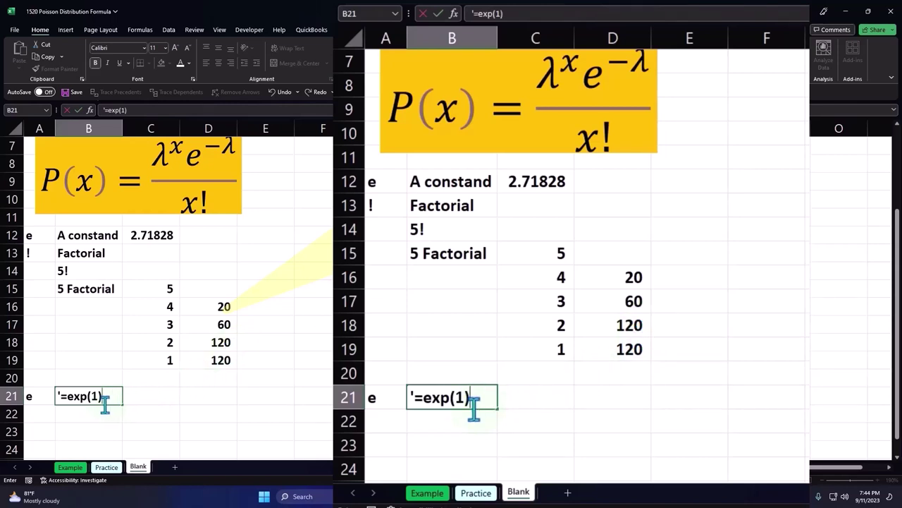
key("Return")
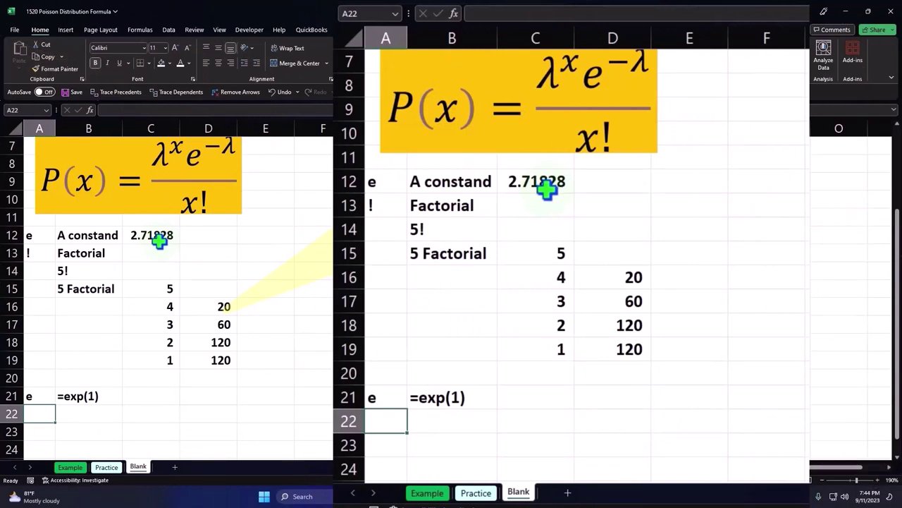
type("!")
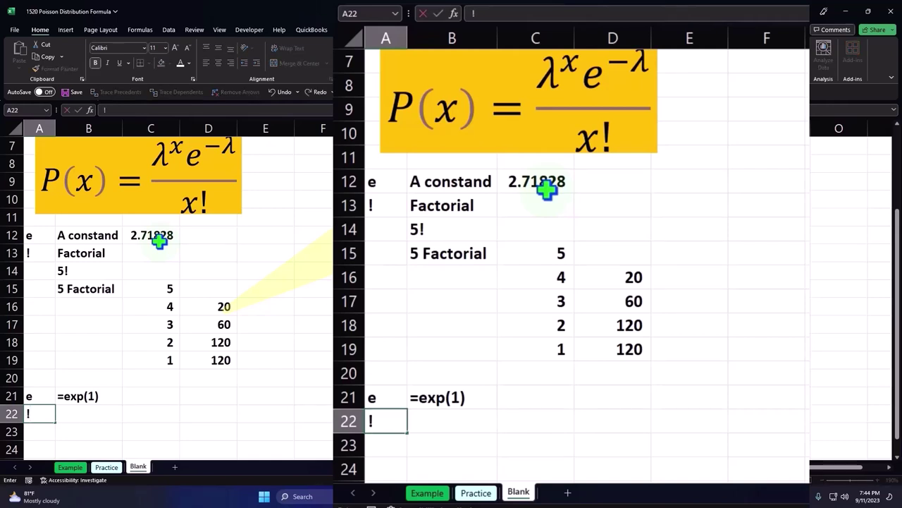
key("Tab")
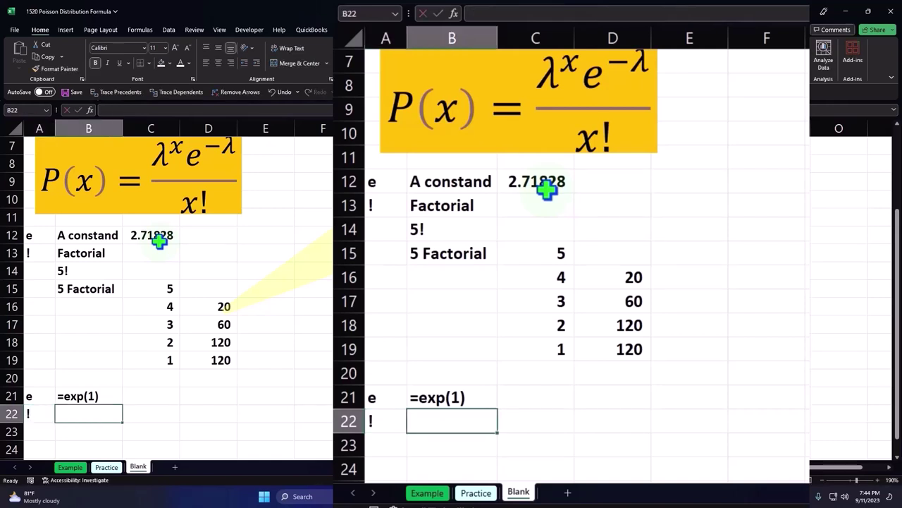
Show =fact() as text in B22 and enter =fact(5) in C22, returning 120
type("'")
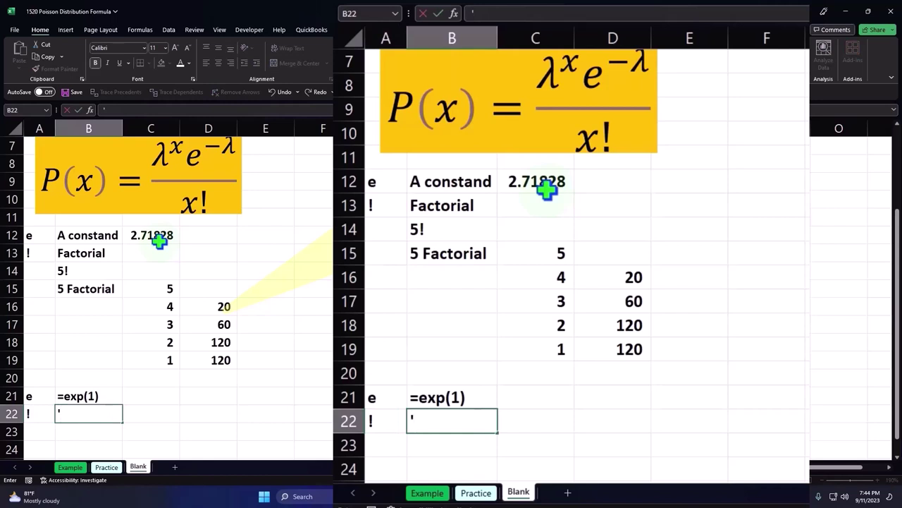
type("=")
type("fact")
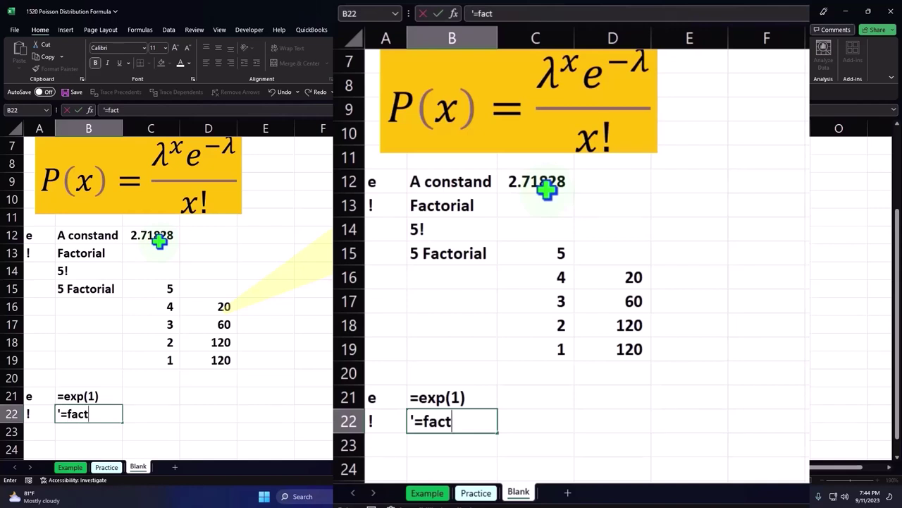
type("()")
key("Return")
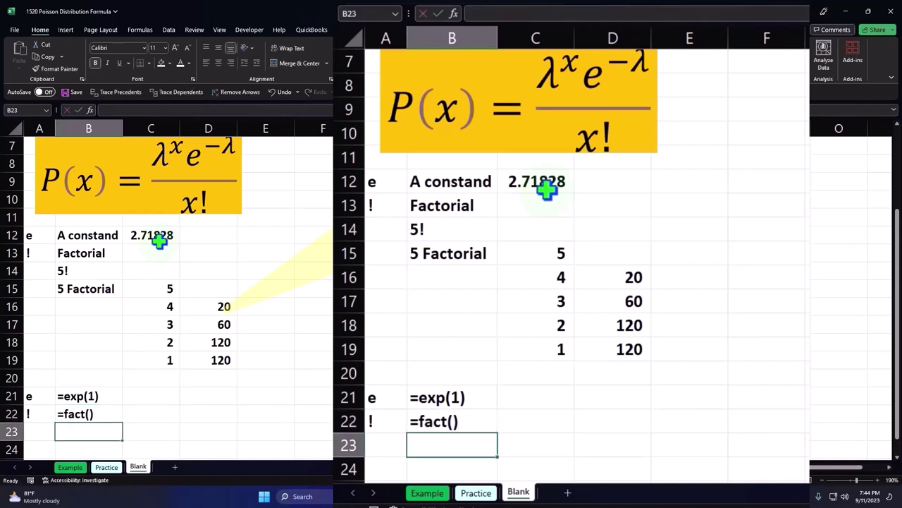
key("Up")
key("Right")
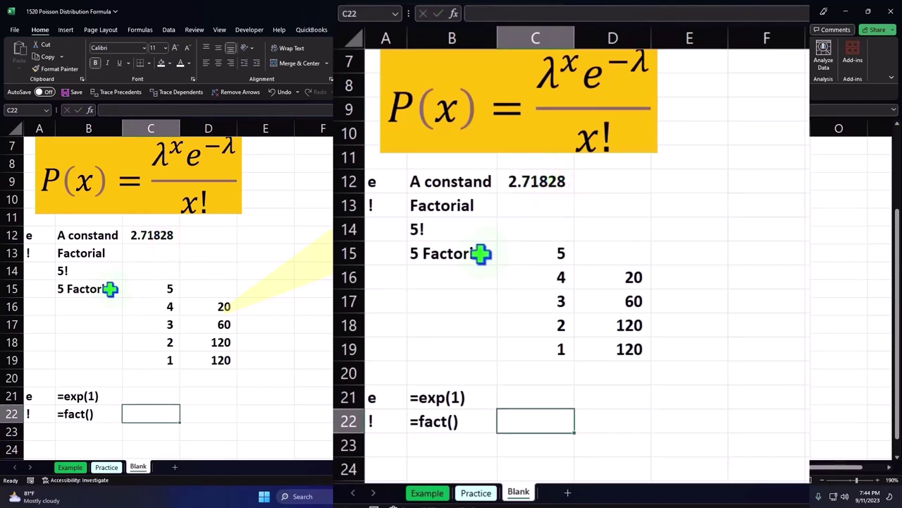
type("=")
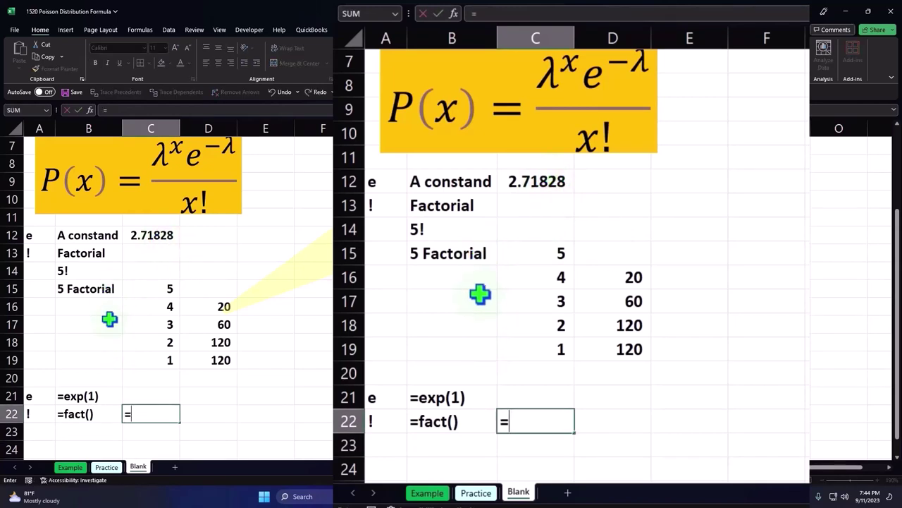
type("fact")
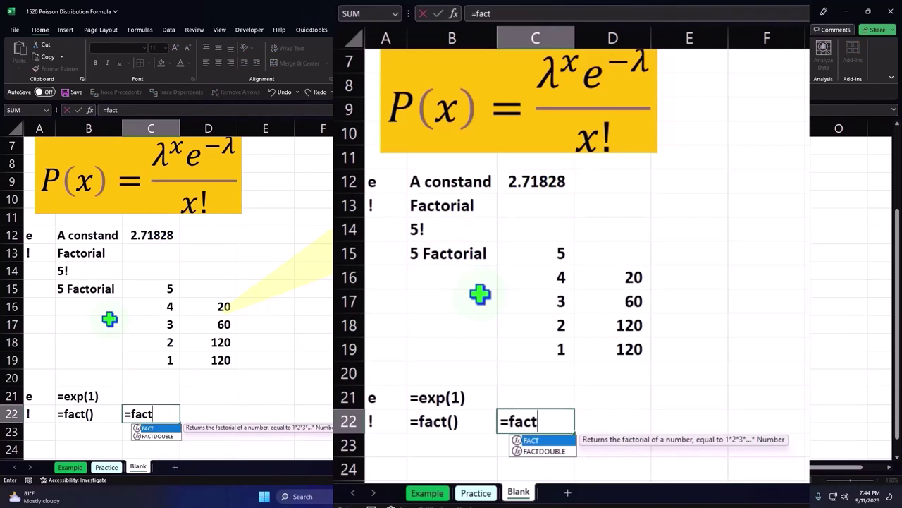
type("(")
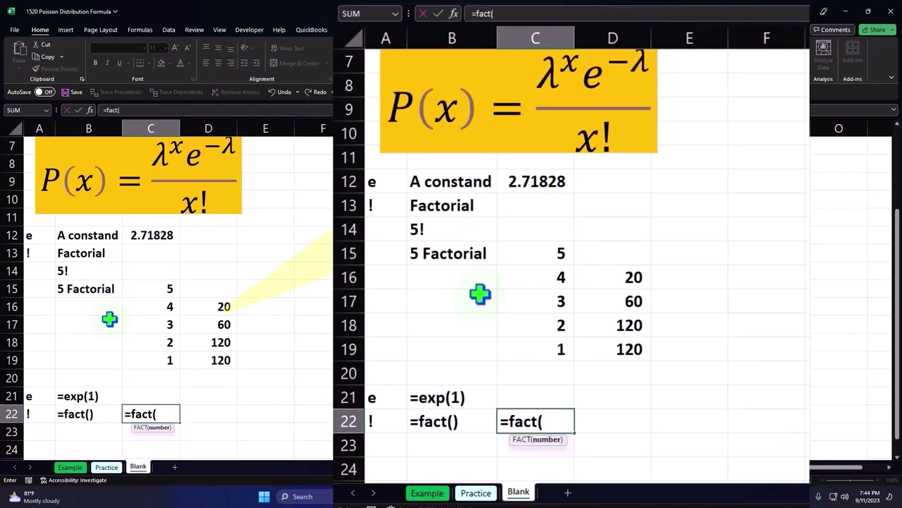
type("5)")
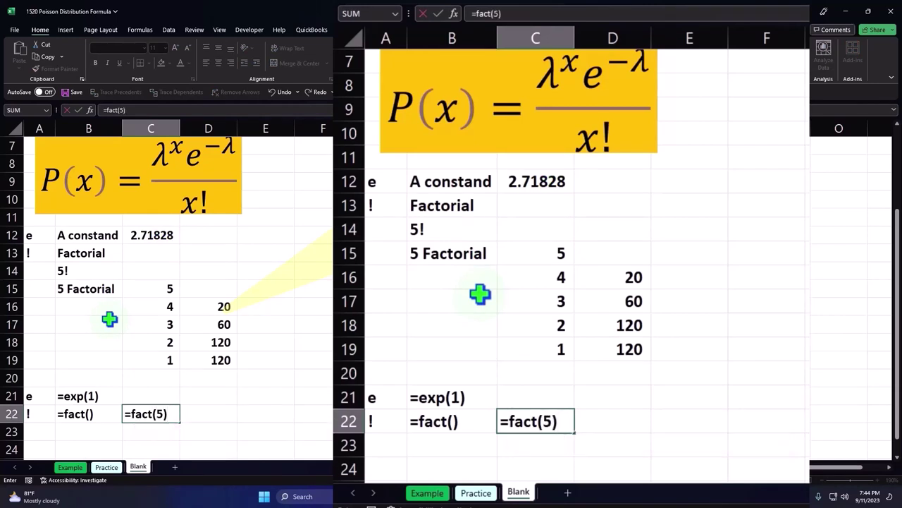
key("Return")
key("Up")
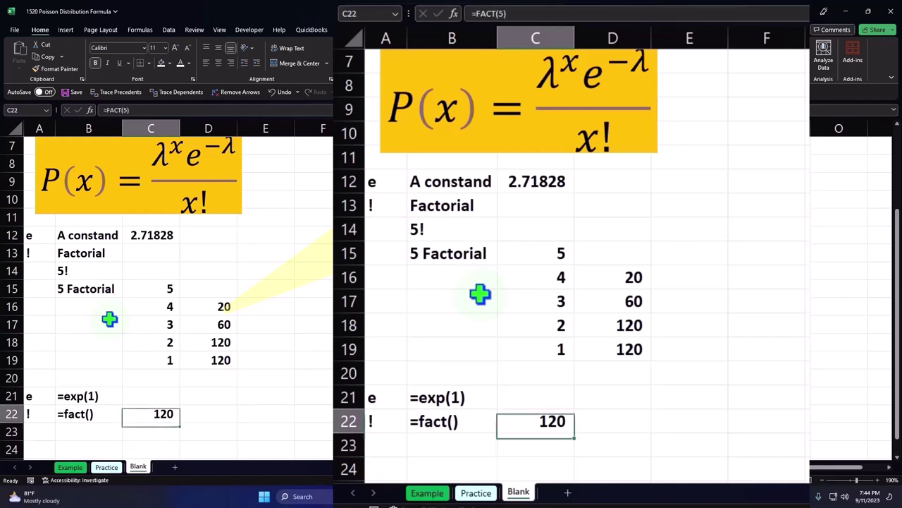
left_click(381, 288)
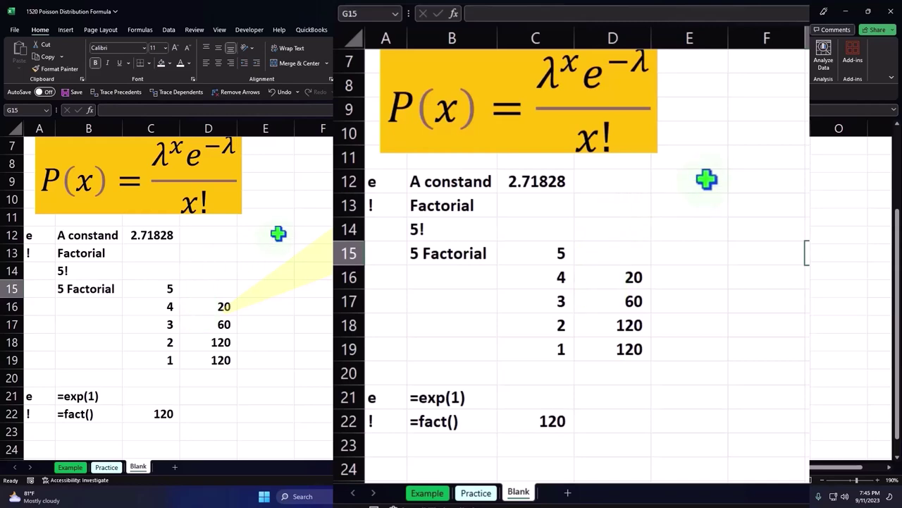
Narrow column E to a thin spacer of about 17 pixels
scroll(706, 180, "up", 2)
scroll(706, 179, "down", 1)
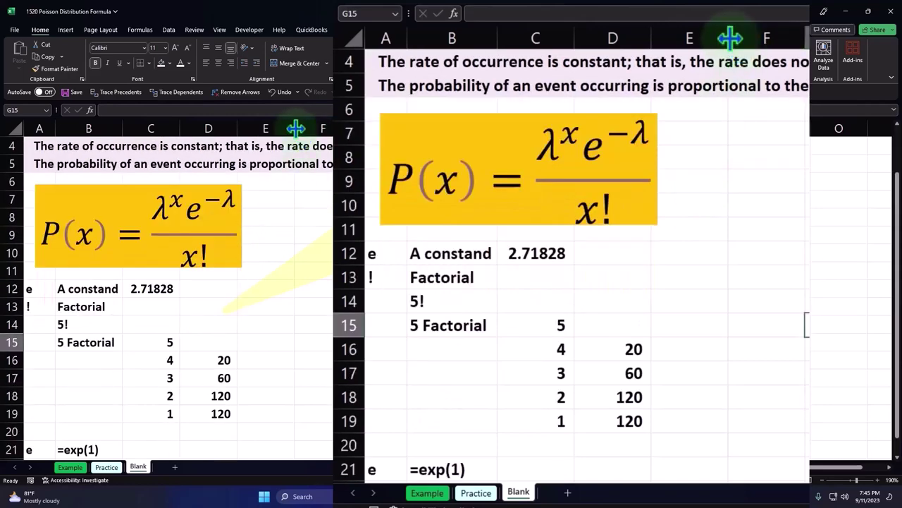
left_click_drag(730, 39, 673, 52)
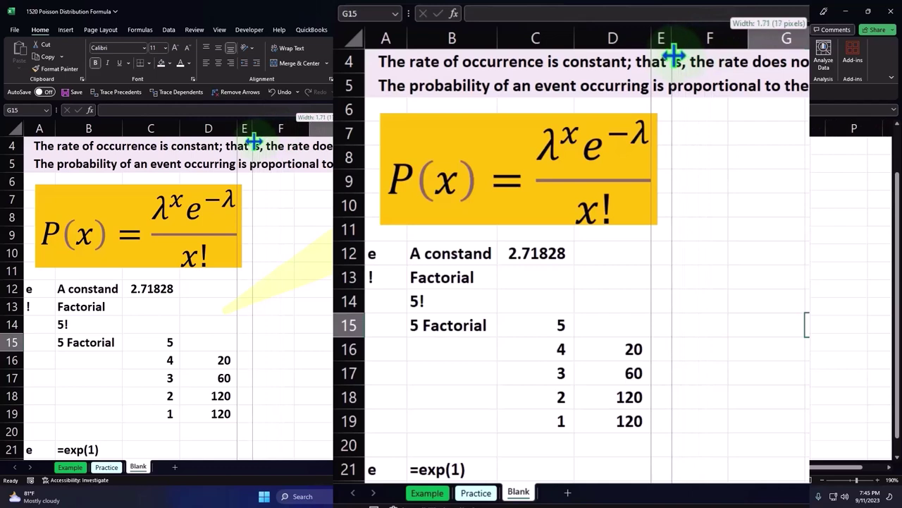
Type the label Mean in cell F12
left_click(702, 259)
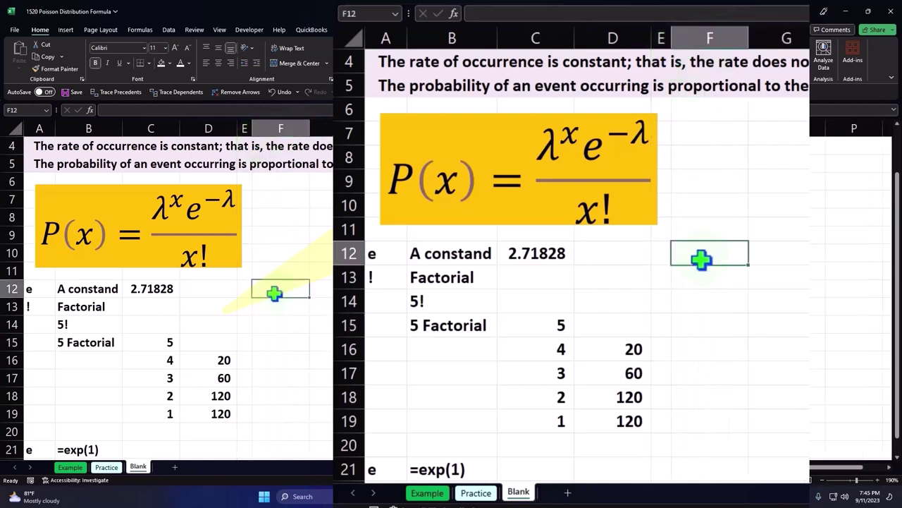
type("Mean")
key("Tab")
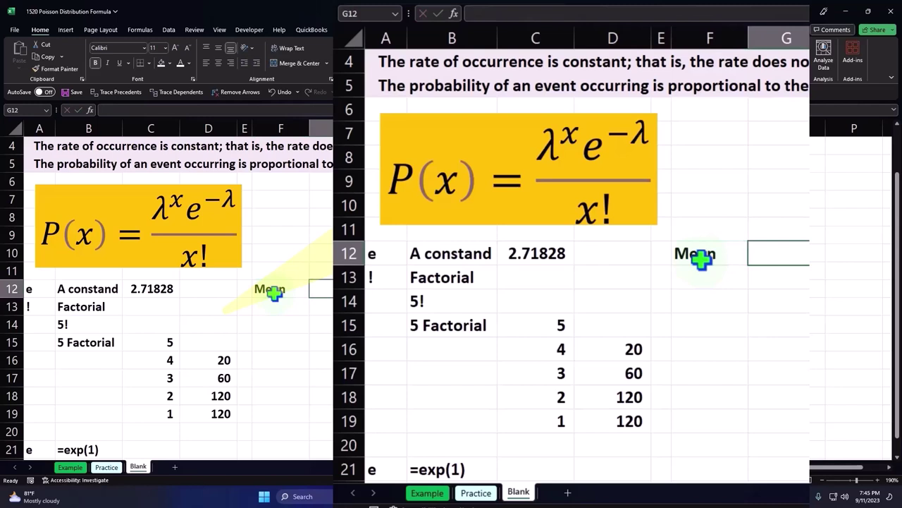
key("Return")
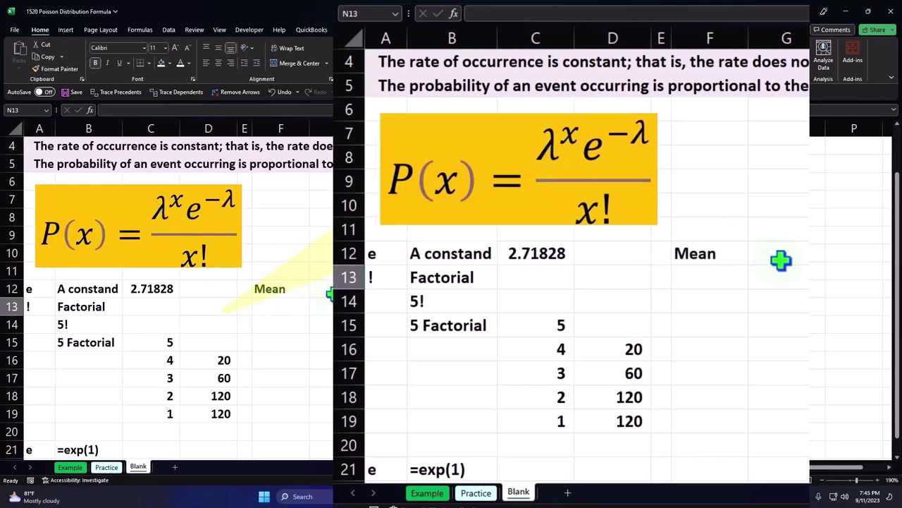
left_click(334, 293)
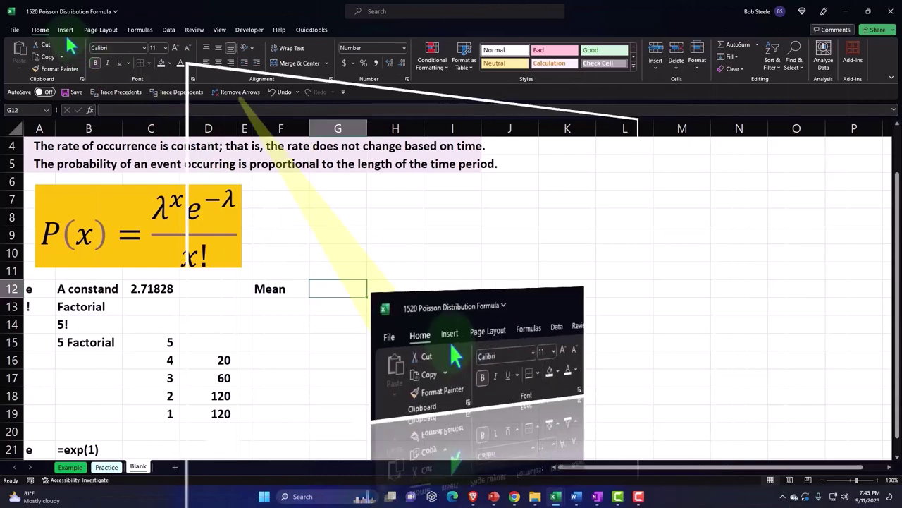
Insert Greek small letter mu (μ) into G12 from the Greek and Coptic symbol subset
left_click(65, 32)
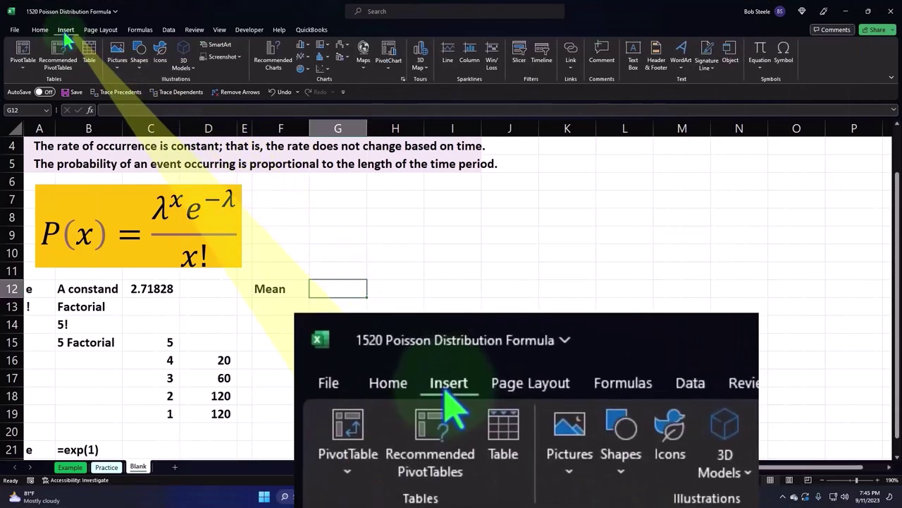
left_click(782, 57)
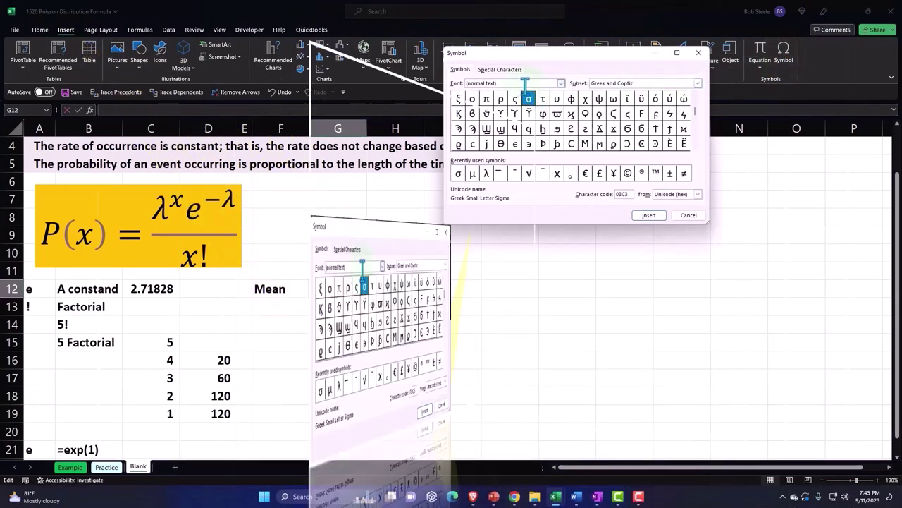
left_click(562, 84)
left_click(562, 84)
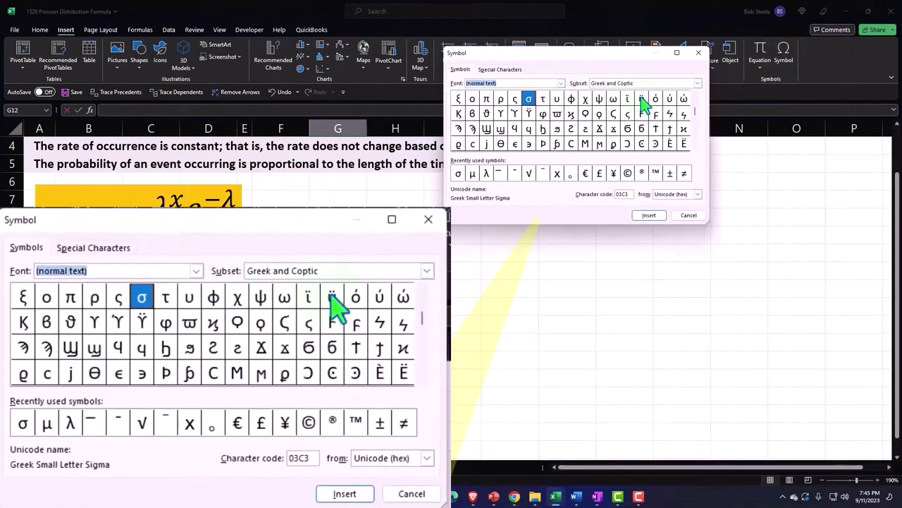
left_click(696, 84)
left_click(696, 82)
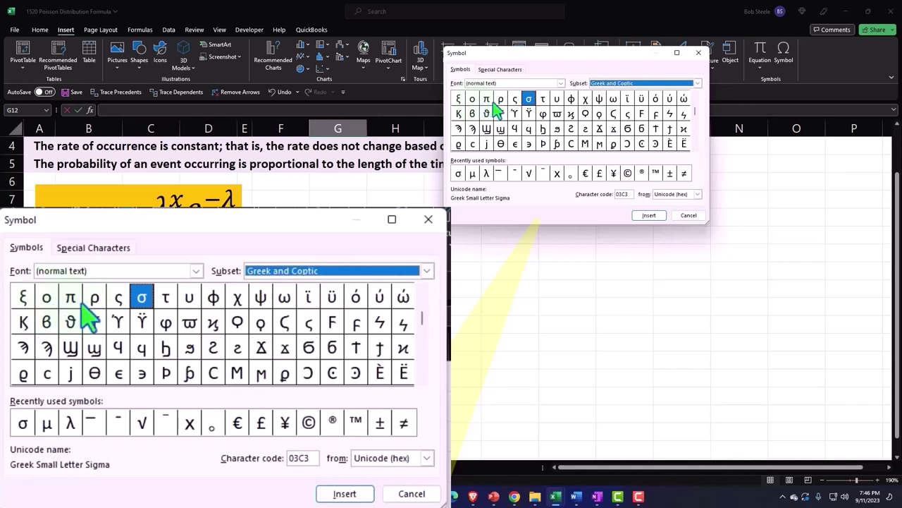
left_click(423, 380)
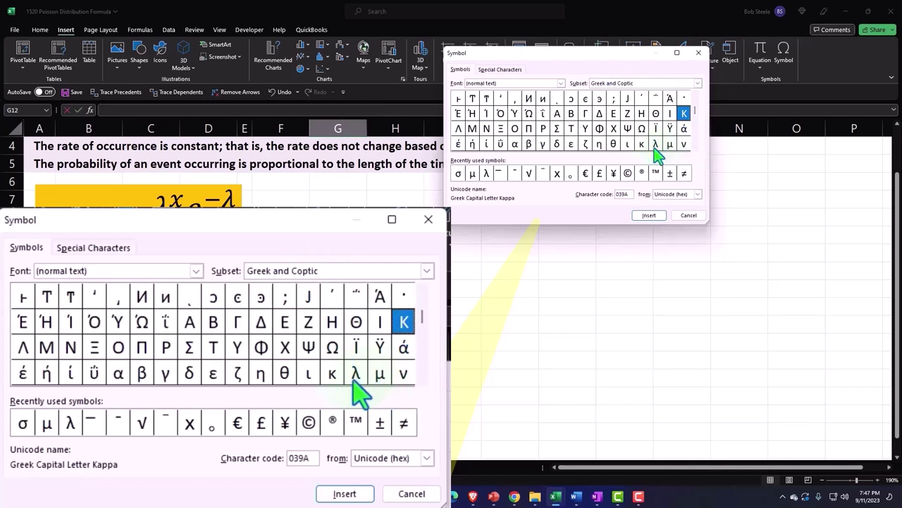
left_click(380, 377)
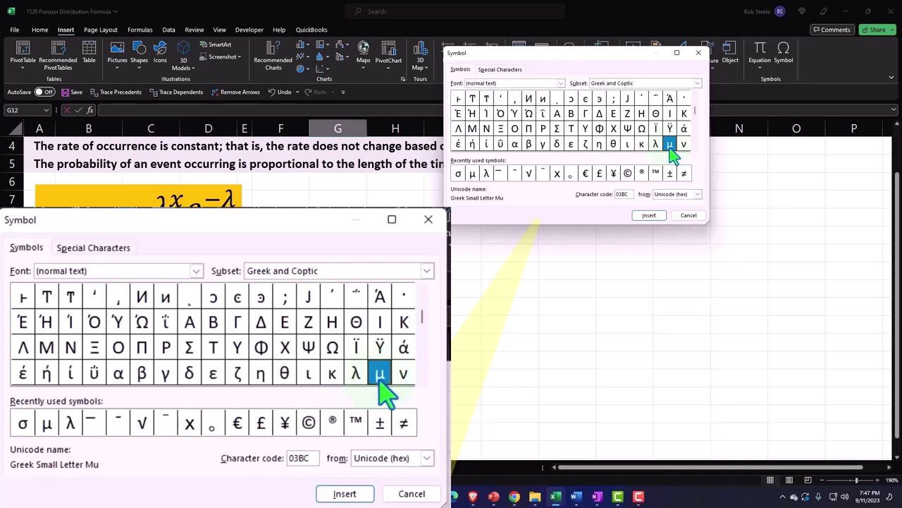
left_click(349, 495)
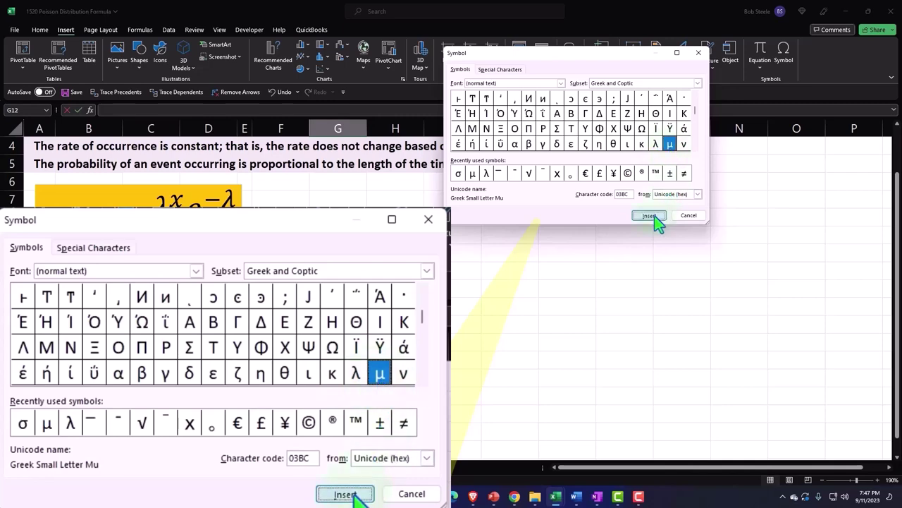
left_click(427, 223)
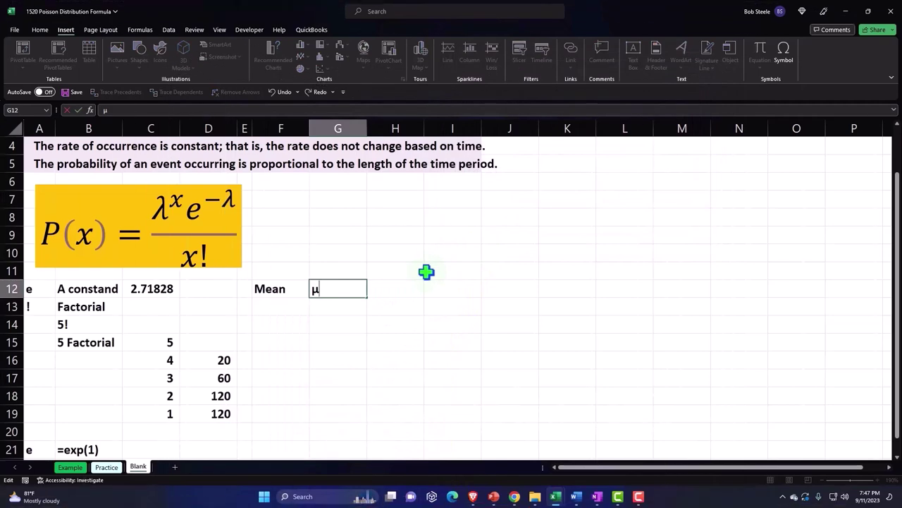
Extend G12 to read 'μ or λ', inserting λ from the Symbol dialog
key("Return")
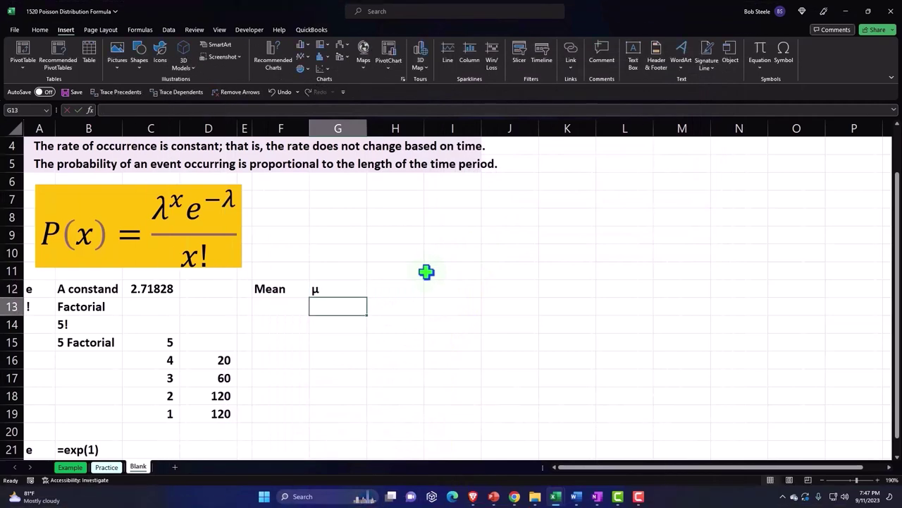
double_click(332, 288)
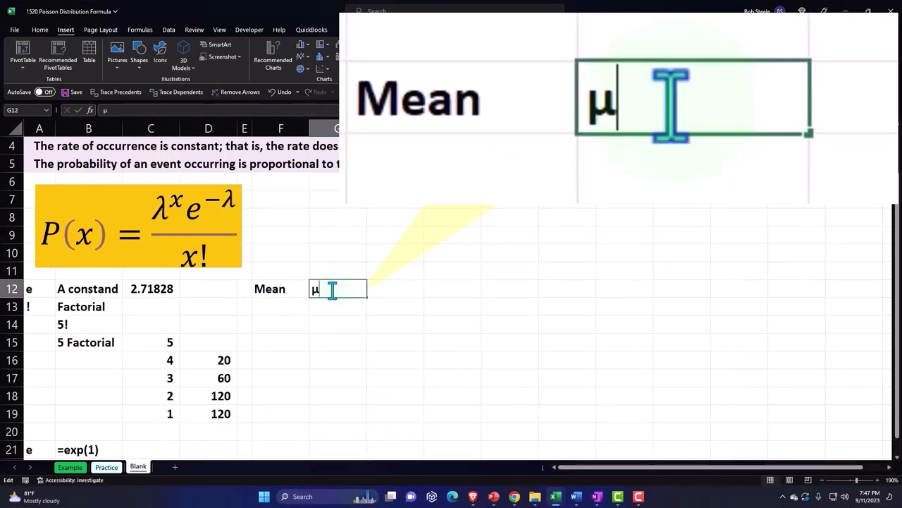
type(" or")
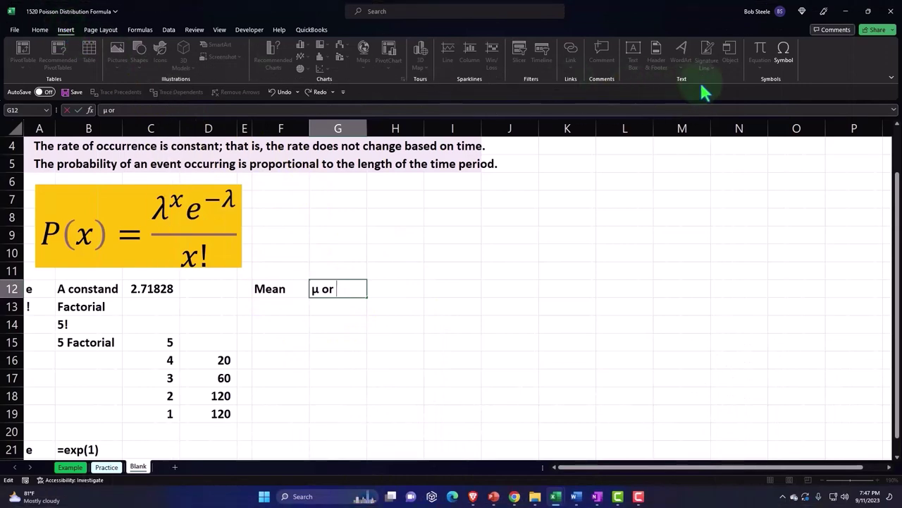
left_click(782, 56)
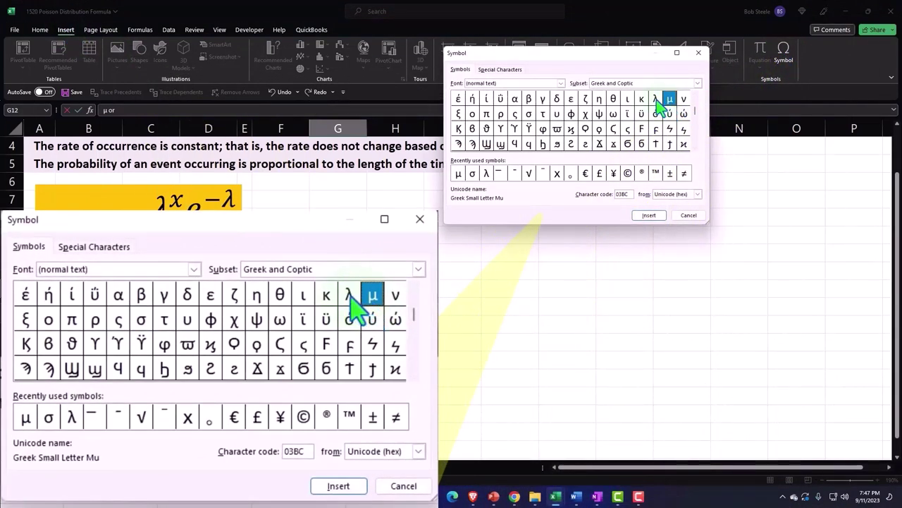
left_click(350, 296)
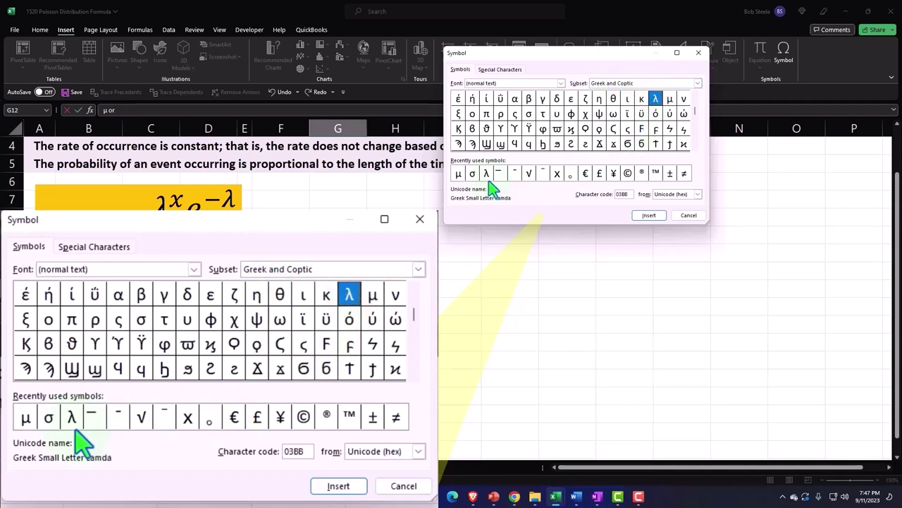
left_click(330, 486)
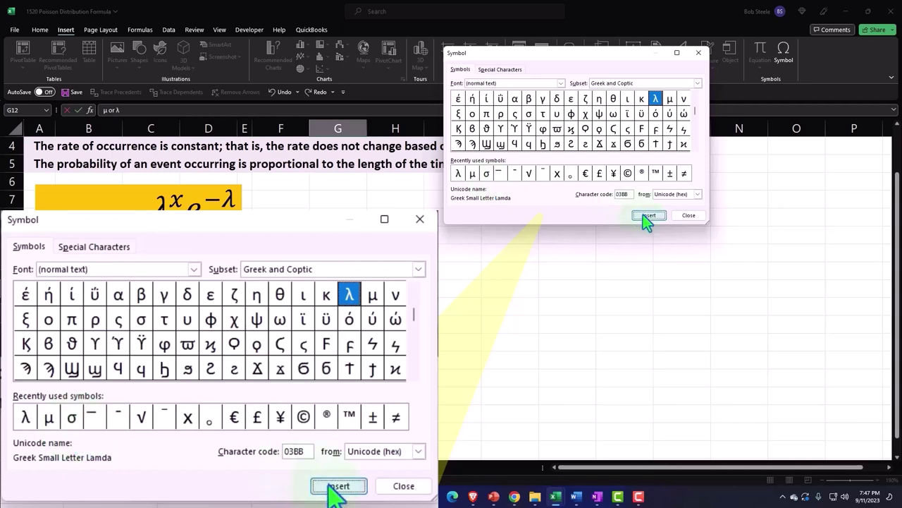
left_click(427, 230)
key("Return")
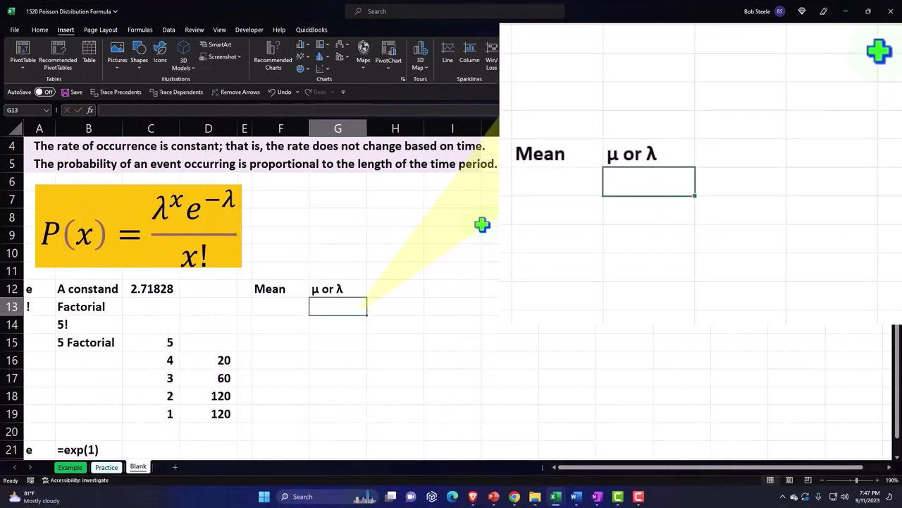
Enter the label Variance in cell F14
key("Down")
key("Left")
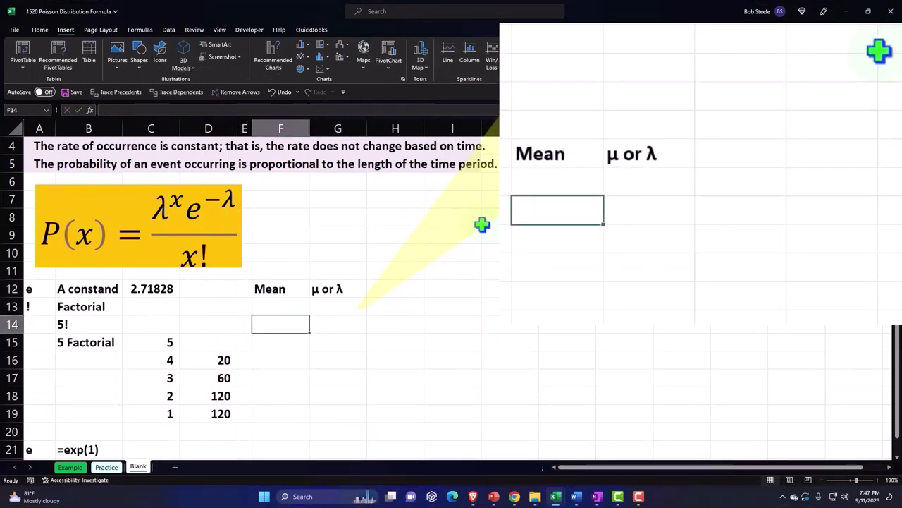
type("Va")
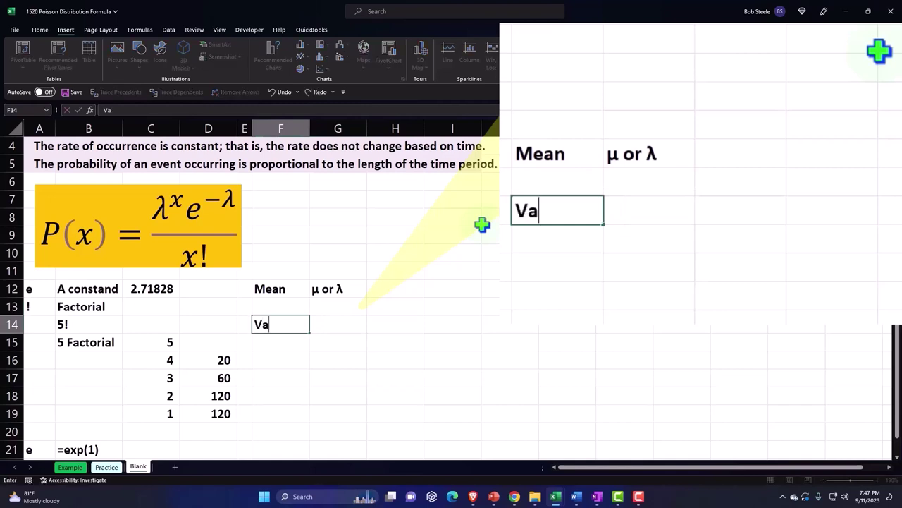
type("riance")
key("Tab")
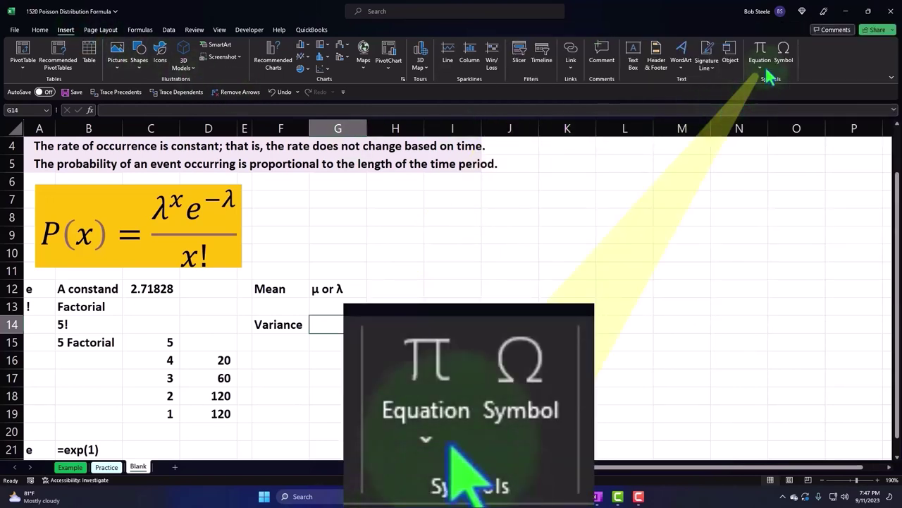
Insert the Greek letter σ into G14 from the Greek and Coptic subset
left_click(784, 54)
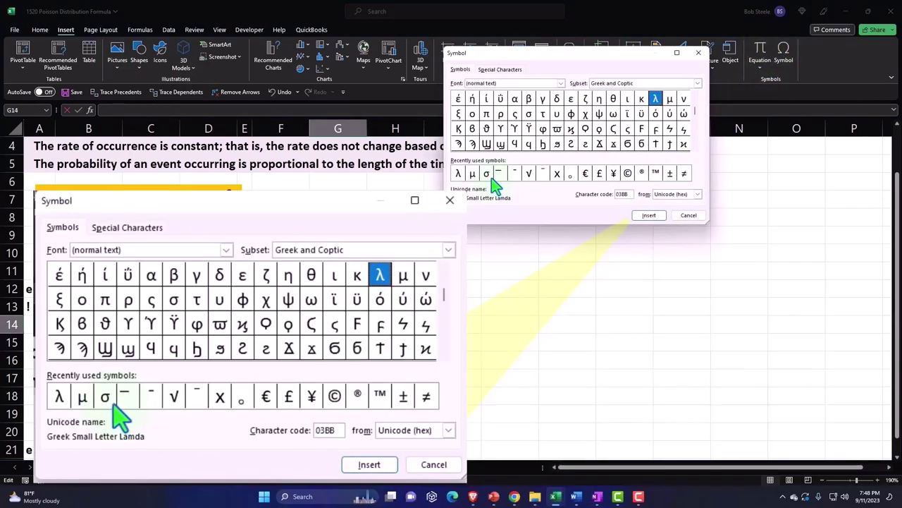
left_click(449, 249)
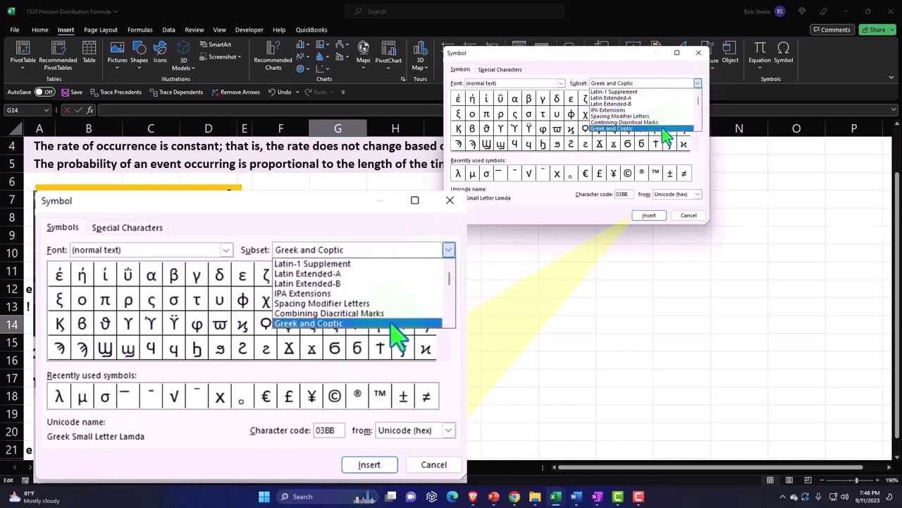
left_click(392, 322)
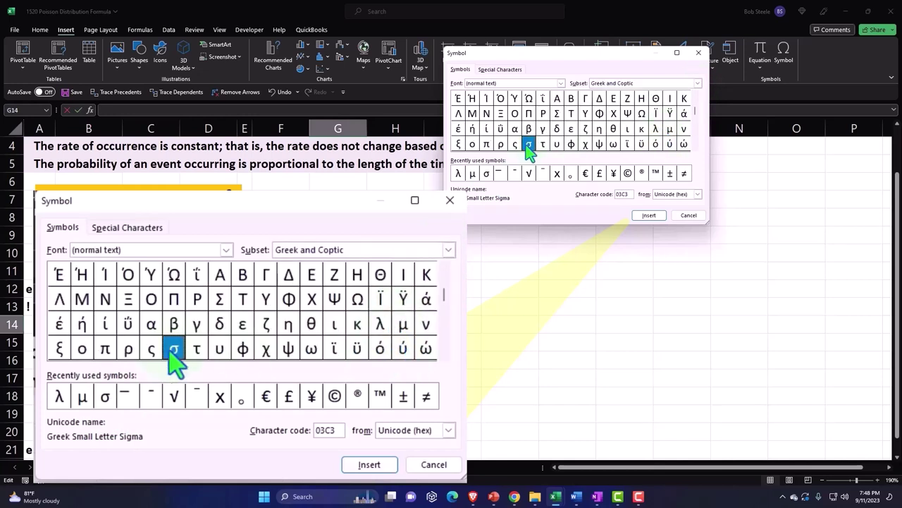
left_click(648, 216)
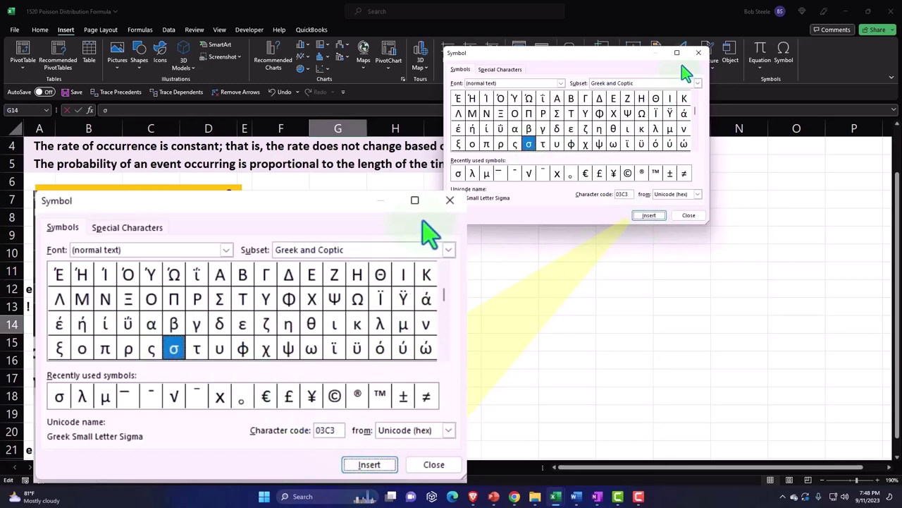
left_click(698, 52)
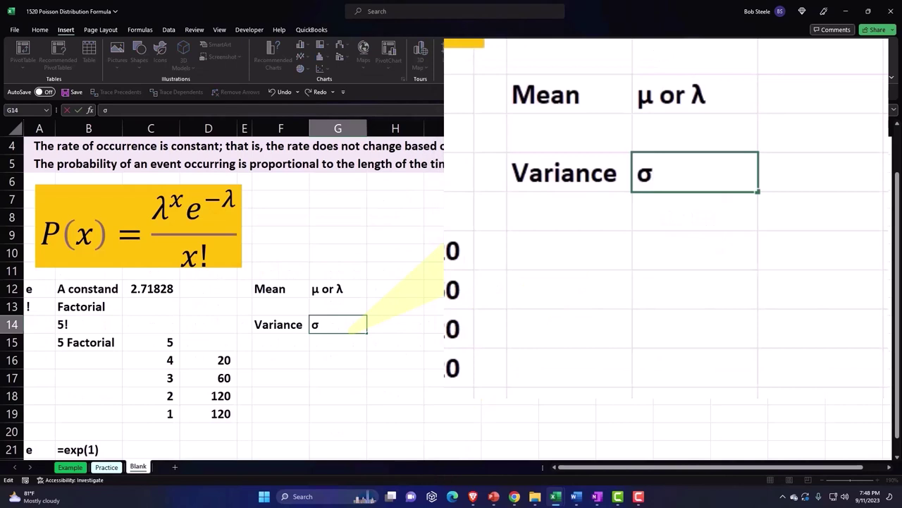
Add a superscript 2 after σ in G14 so it reads σ²
key("Return")
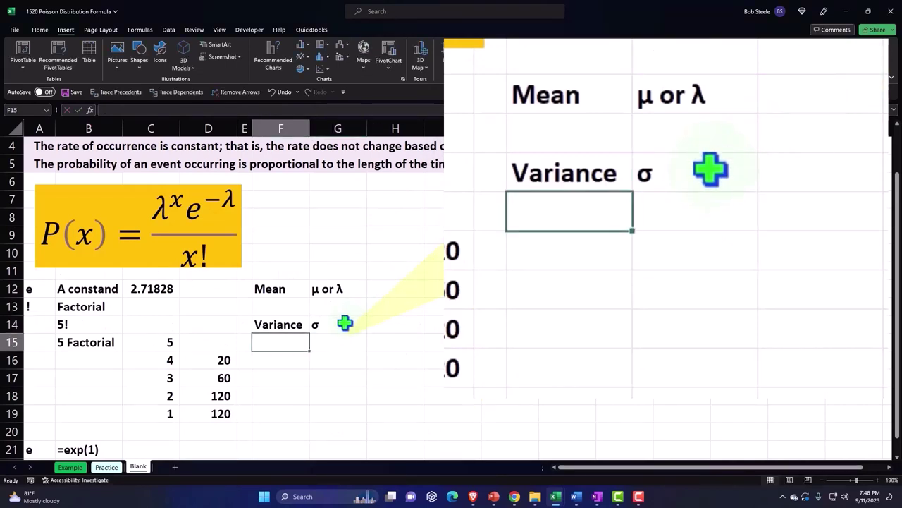
left_click(343, 324)
double_click(343, 324)
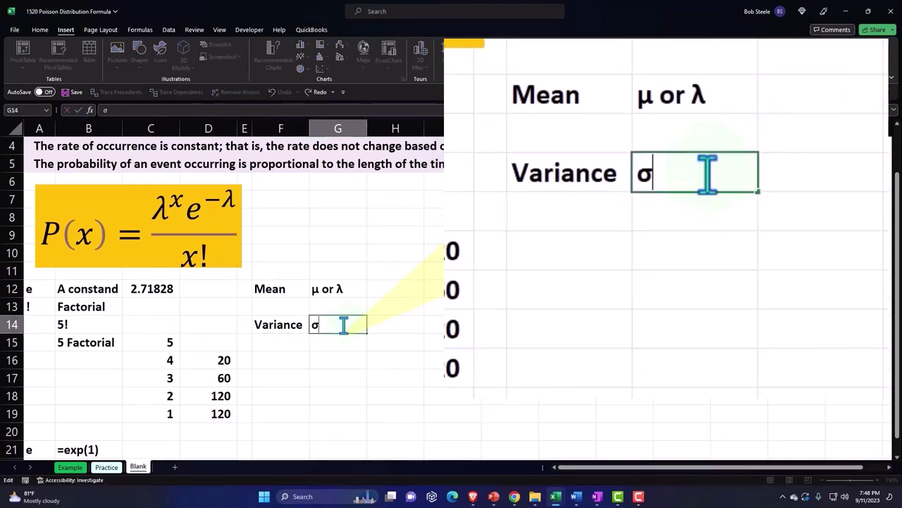
type("2")
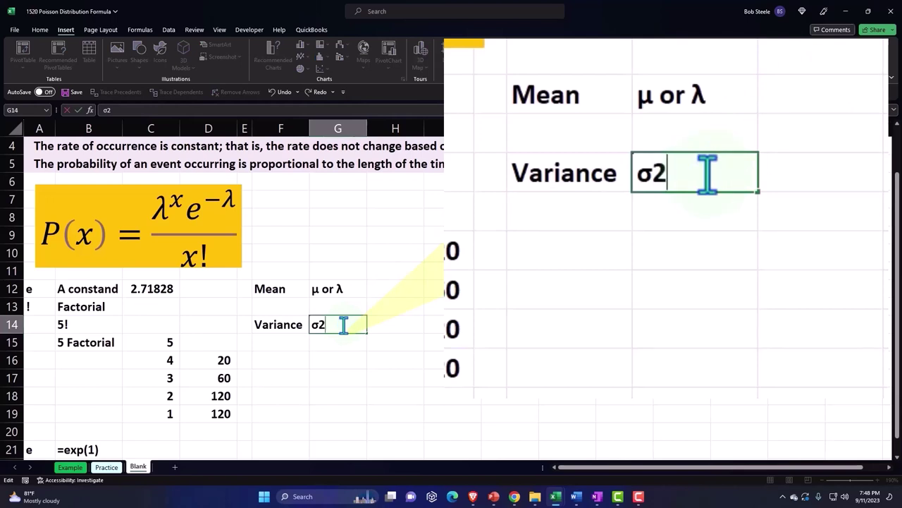
key("shift+Left")
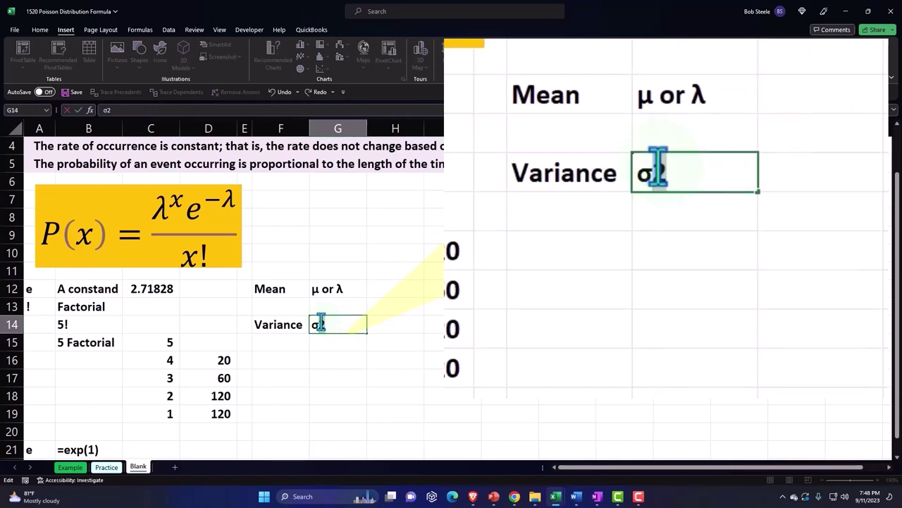
right_click(319, 324)
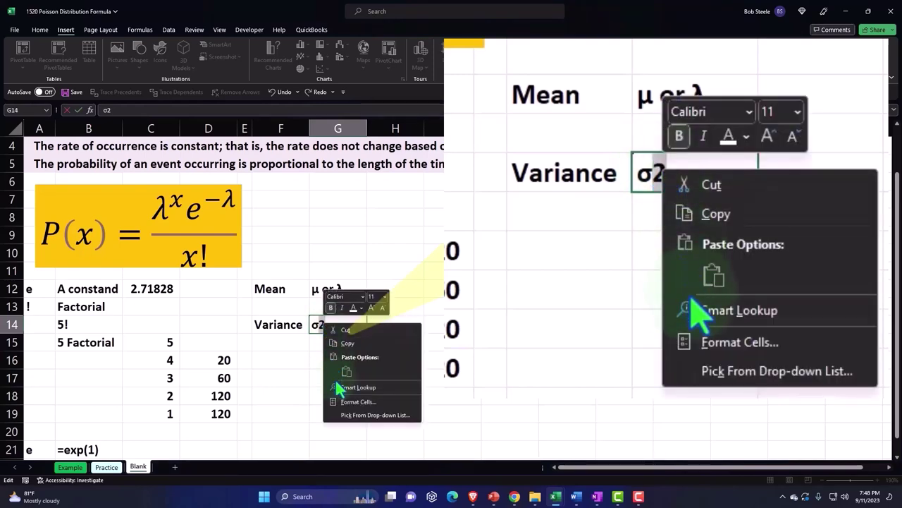
left_click(344, 404)
left_click_drag(351, 262, 535, 157)
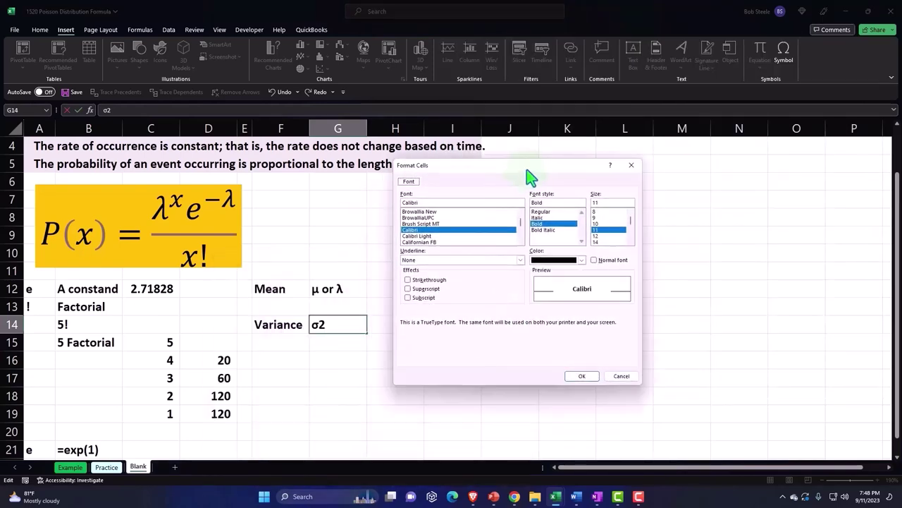
left_click(418, 278)
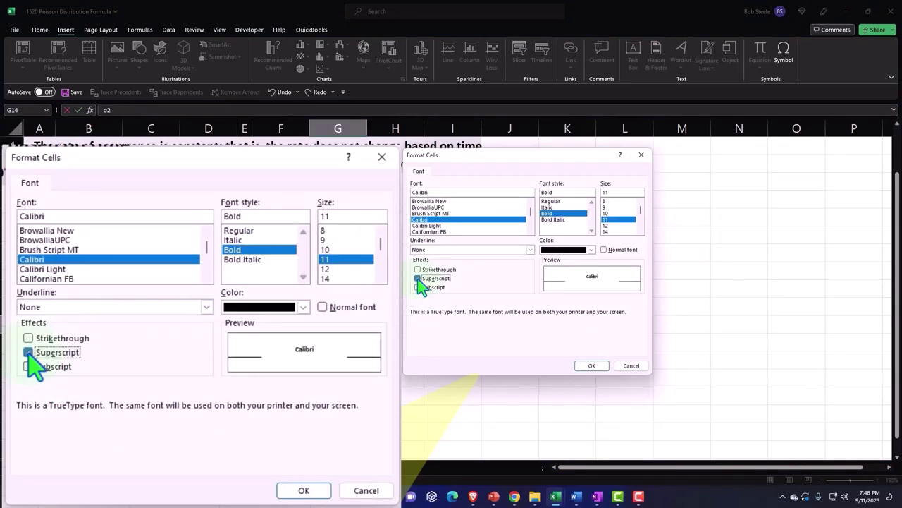
left_click(589, 366)
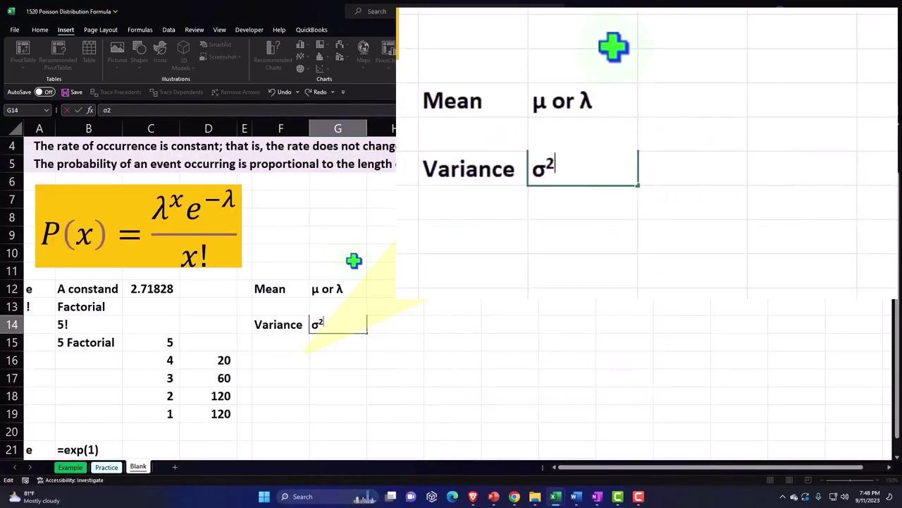
key("Return")
key("Down")
key("Left")
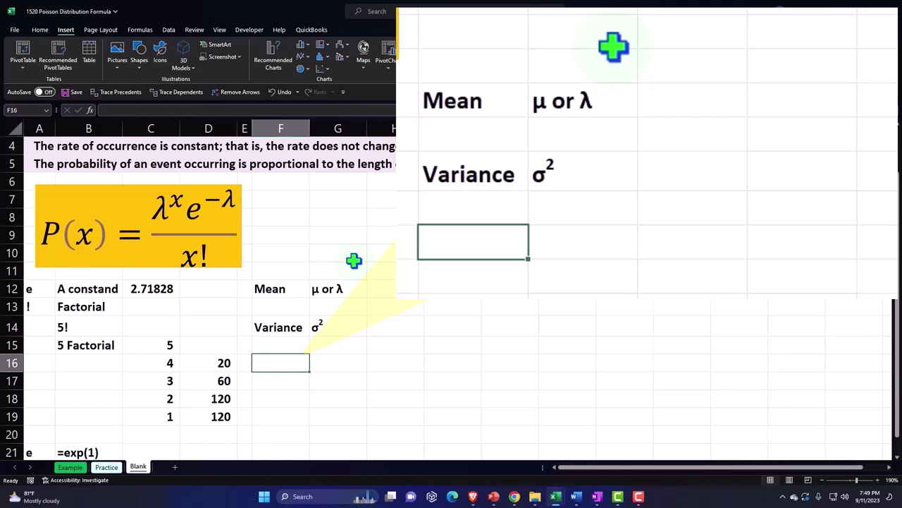
Type the note 'For the poisson the mand and varaince are =' into F16
type("For the poi")
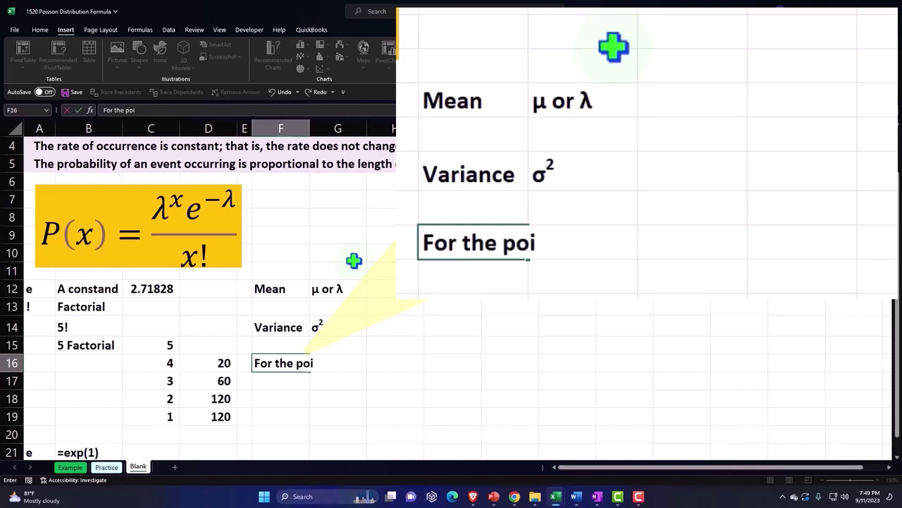
type("sson the mand")
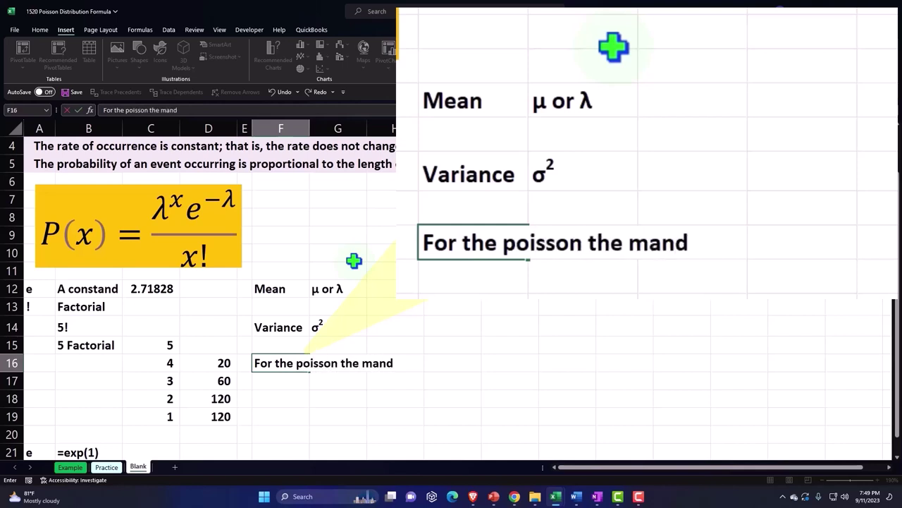
type(" and varain")
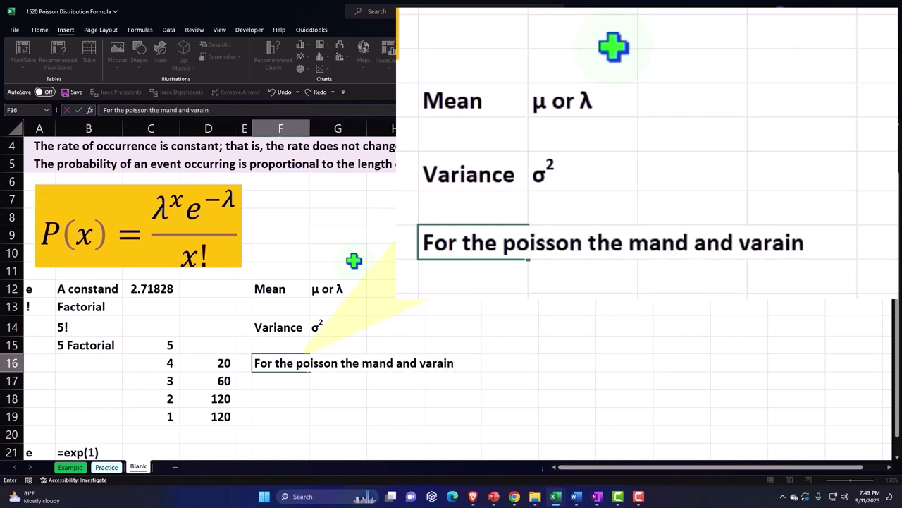
type("ce are ")
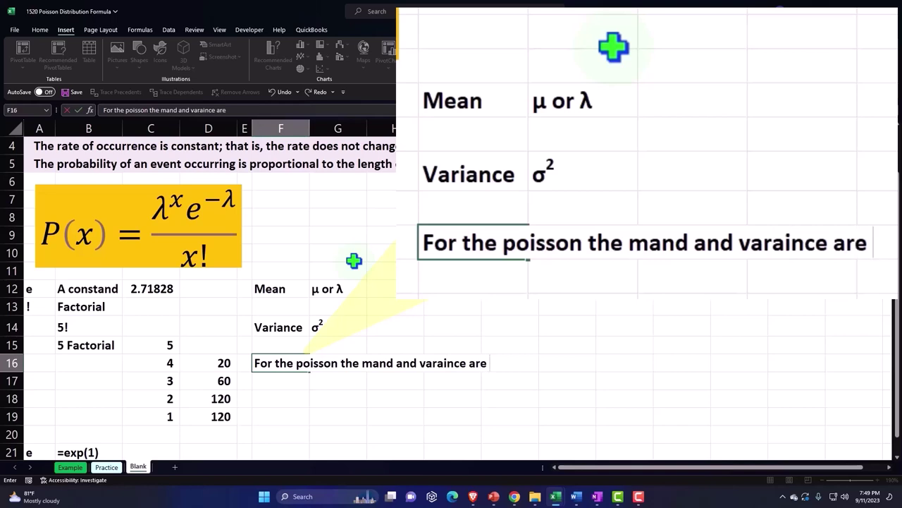
type("=")
key("Return")
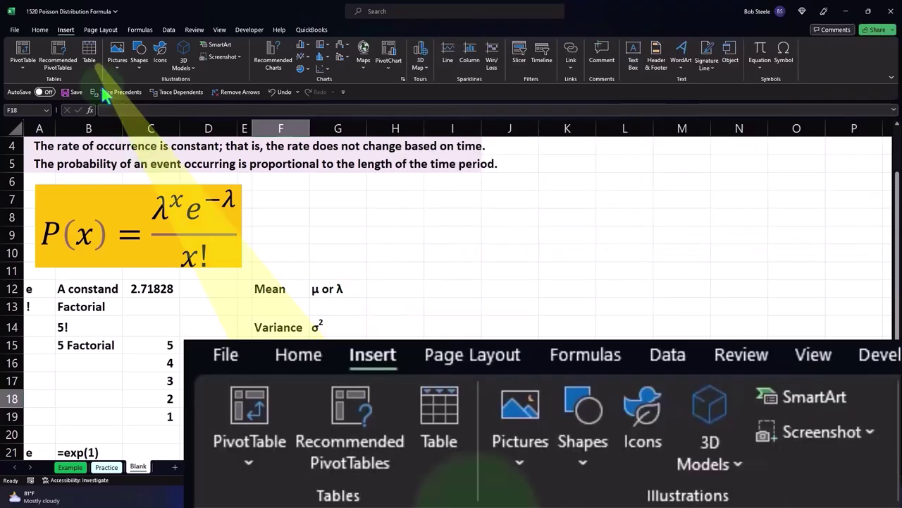
Insert λ into cell F18 from the recently used symbols
left_click(783, 55)
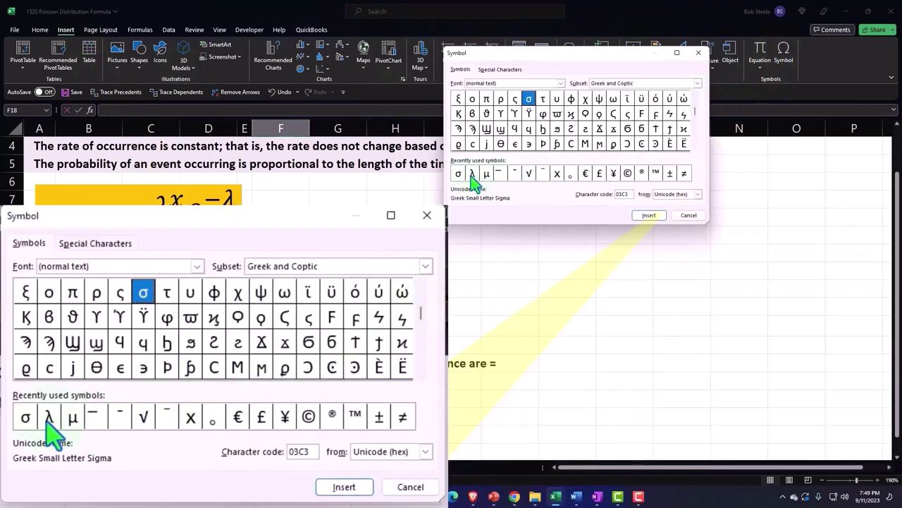
left_click(473, 173)
left_click(345, 486)
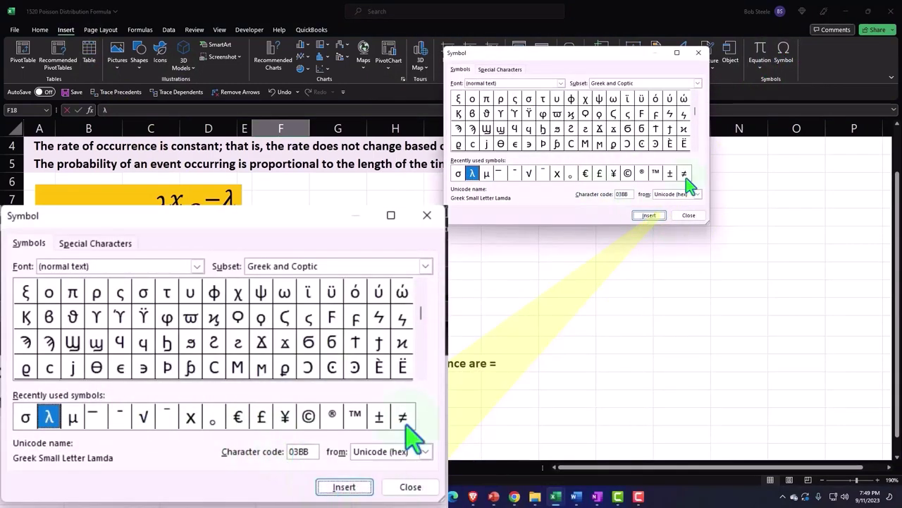
left_click(427, 215)
key("Return")
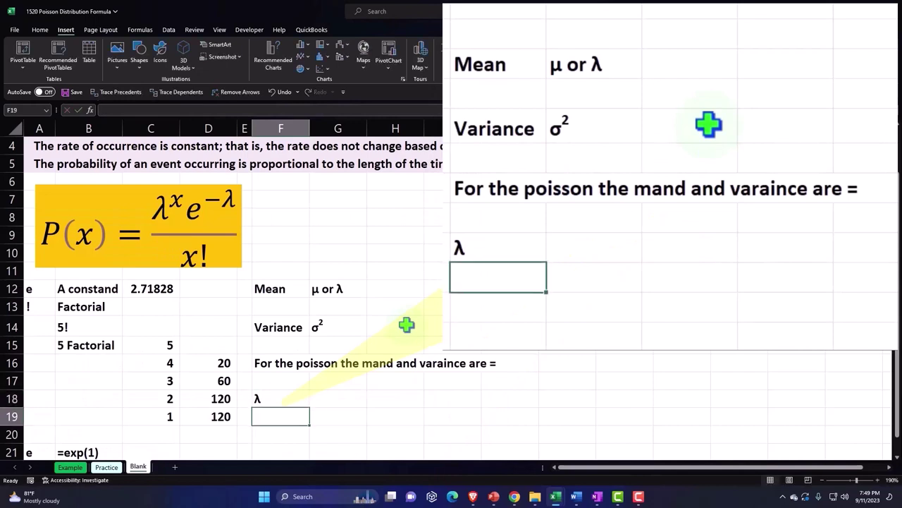
Append =σ after λ in F18 so it reads λ=σ
double_click(281, 399)
type("=")
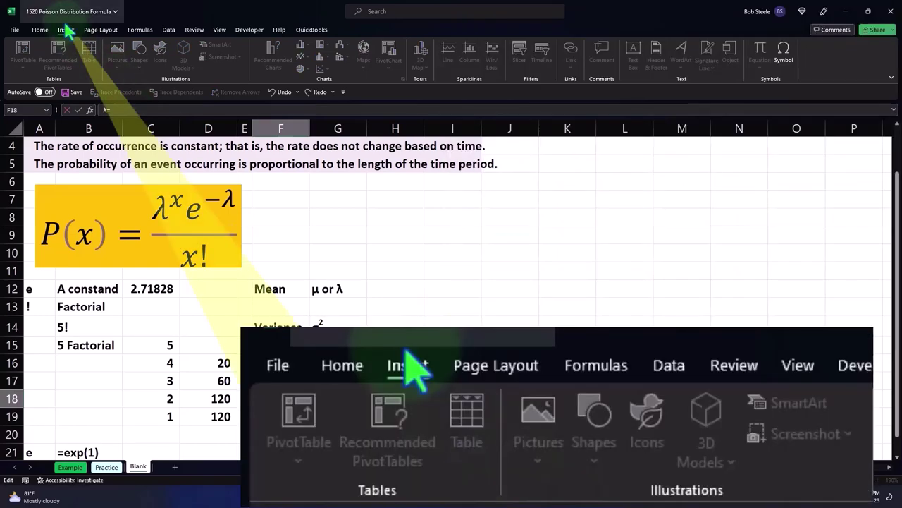
left_click(784, 56)
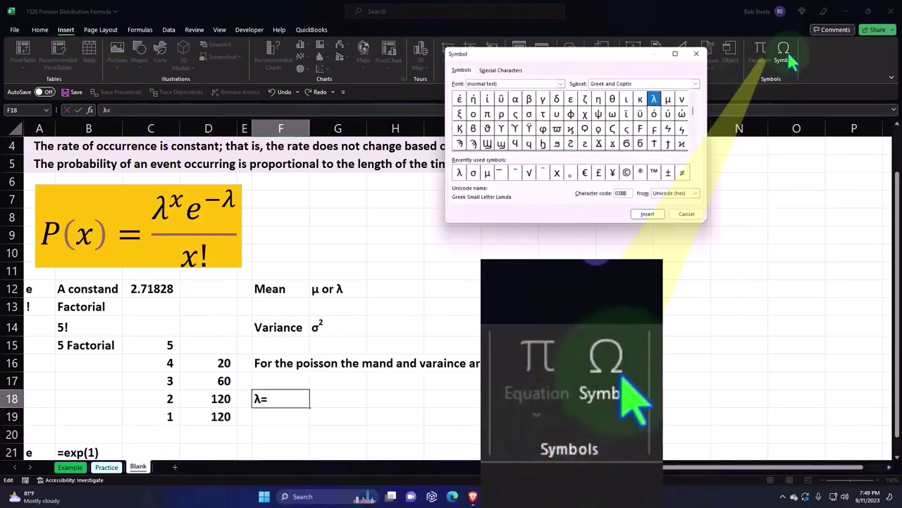
left_click(61, 418)
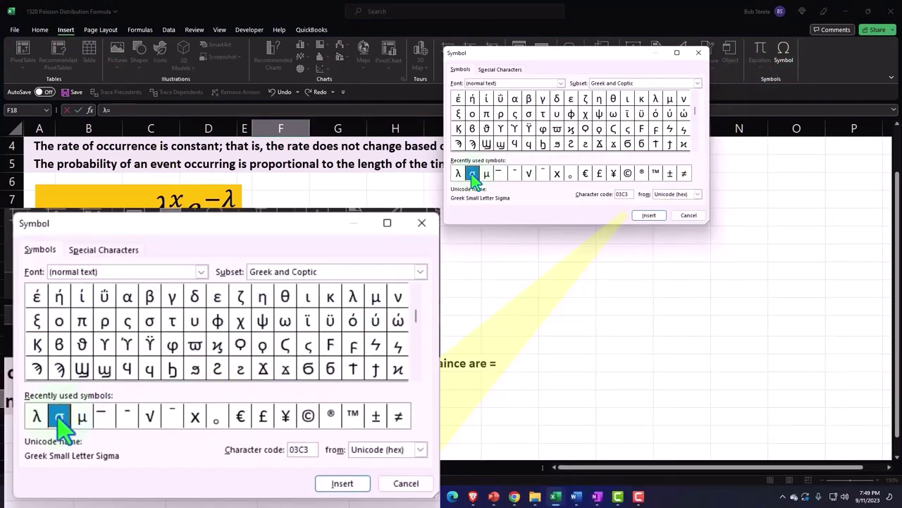
left_click(325, 487)
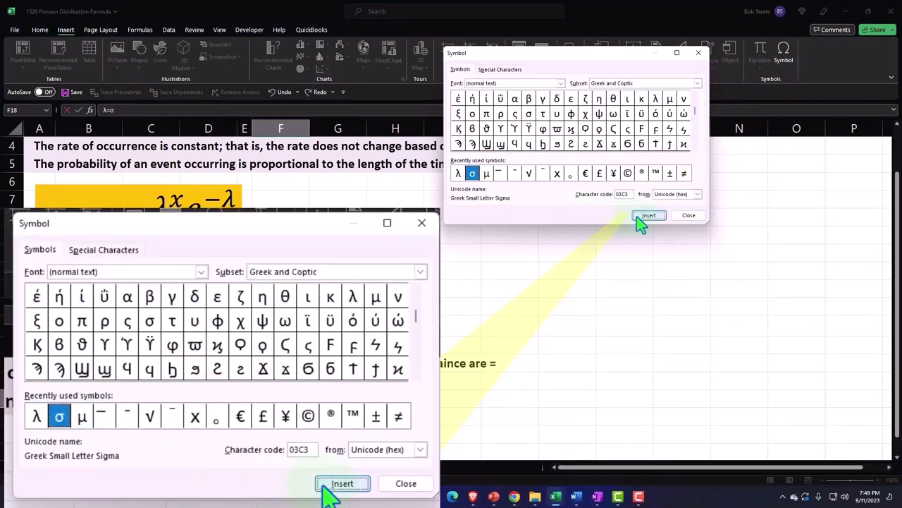
left_click(421, 223)
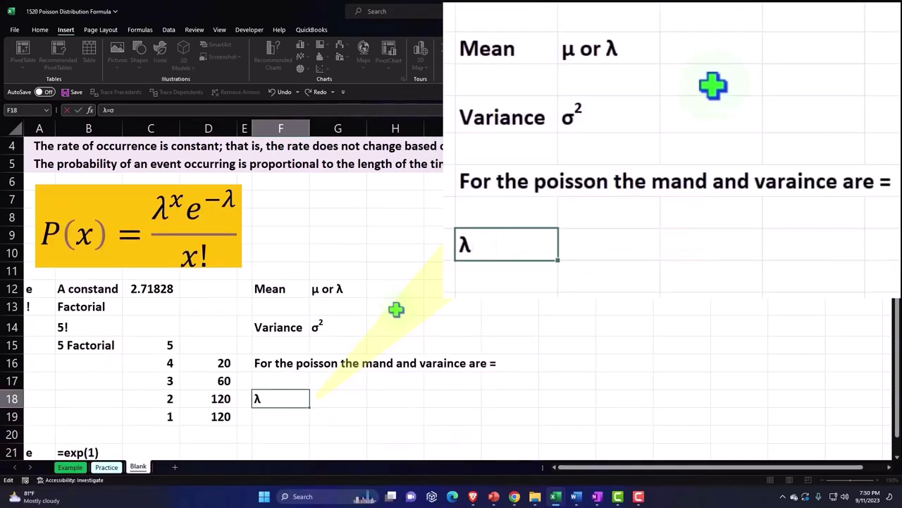
key("Return")
Add a 2 after σ in F18 and select that 2
double_click(285, 398)
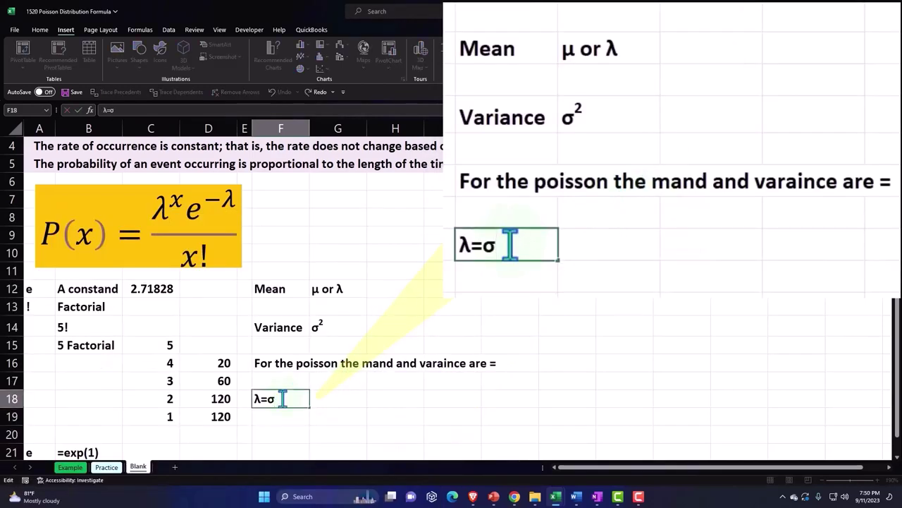
type("2")
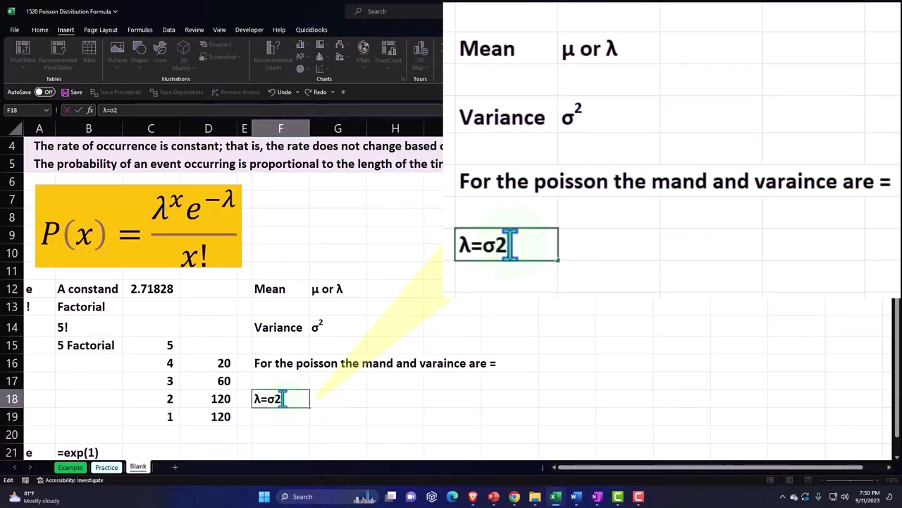
left_click_drag(282, 399, 277, 399)
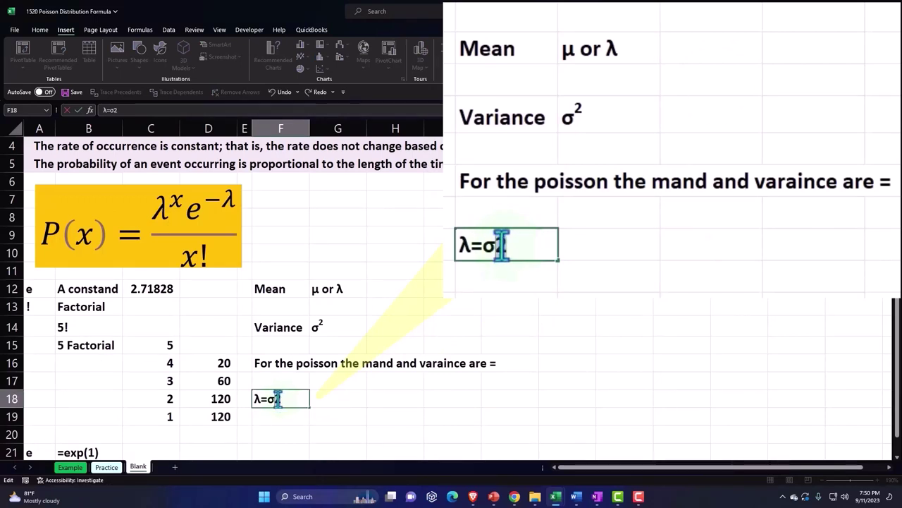
Format the 2 in F18 as superscript to show λ=σ², then clear the stray =poi in K14
right_click(278, 399)
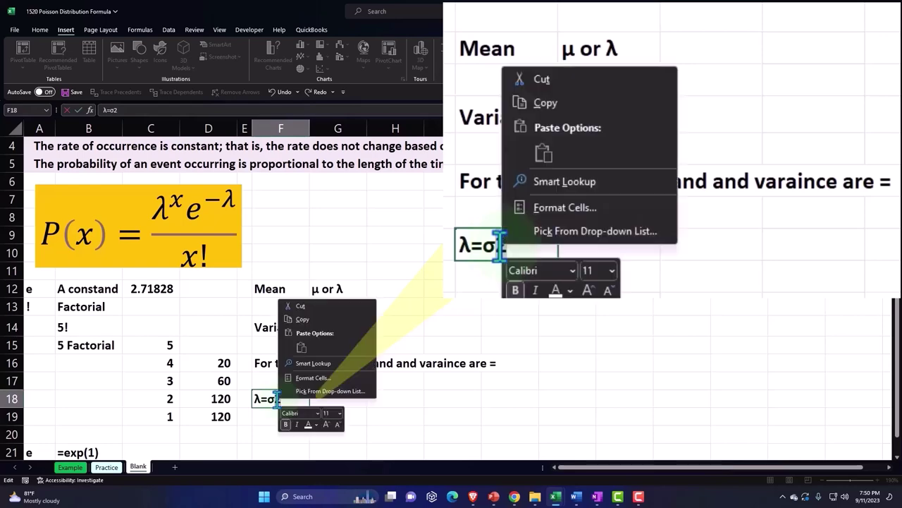
left_click(313, 379)
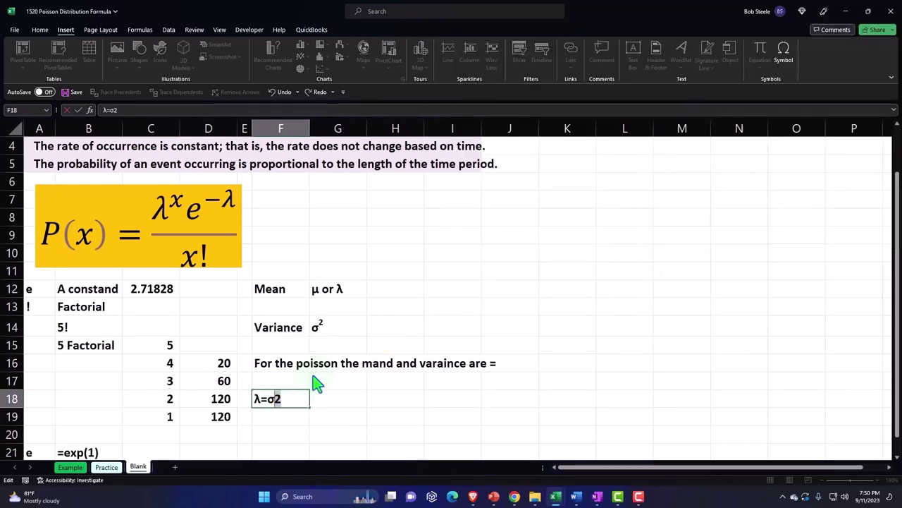
left_click_drag(275, 266, 374, 177)
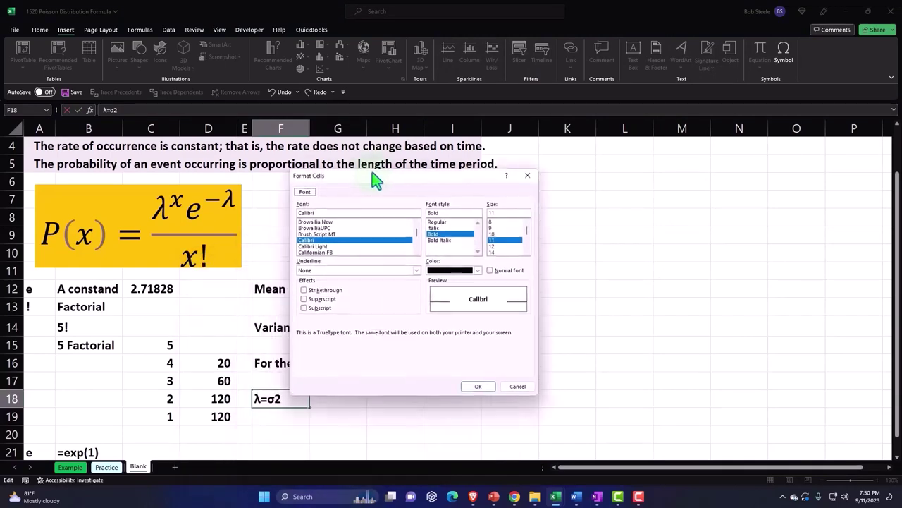
left_click(306, 297)
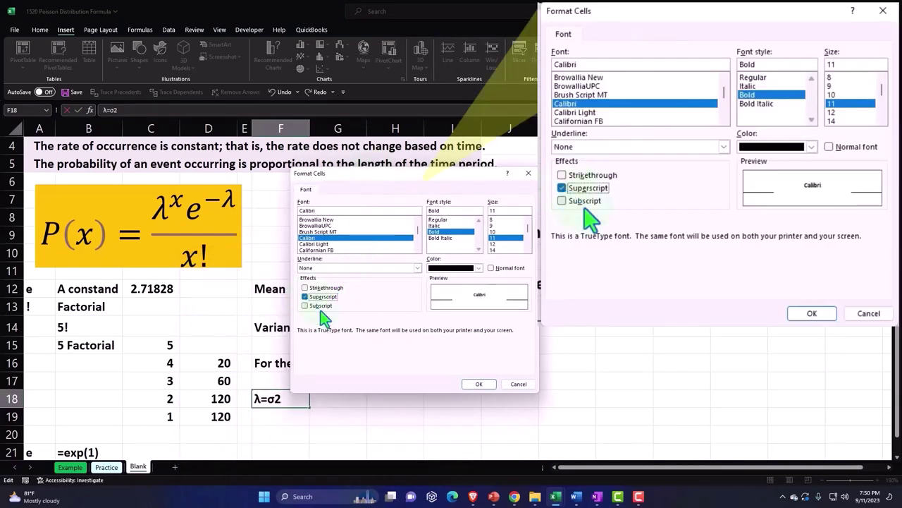
left_click(479, 383)
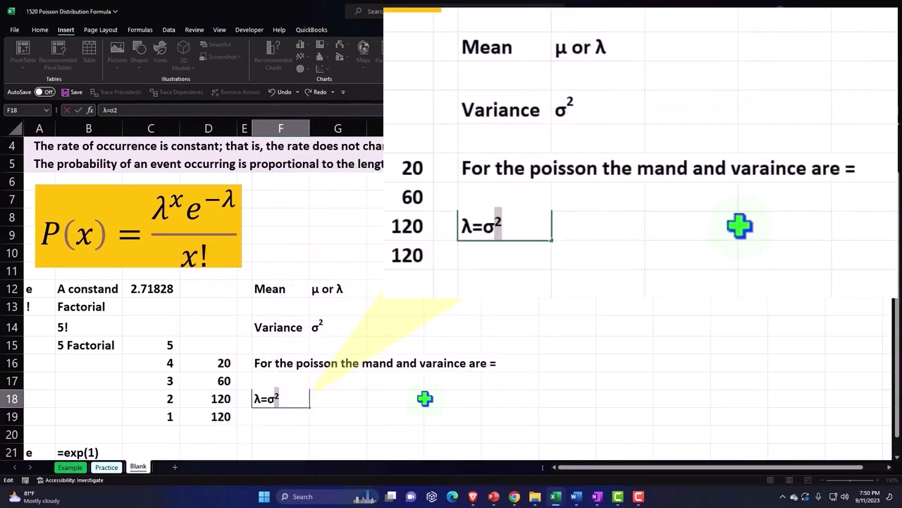
key("Return")
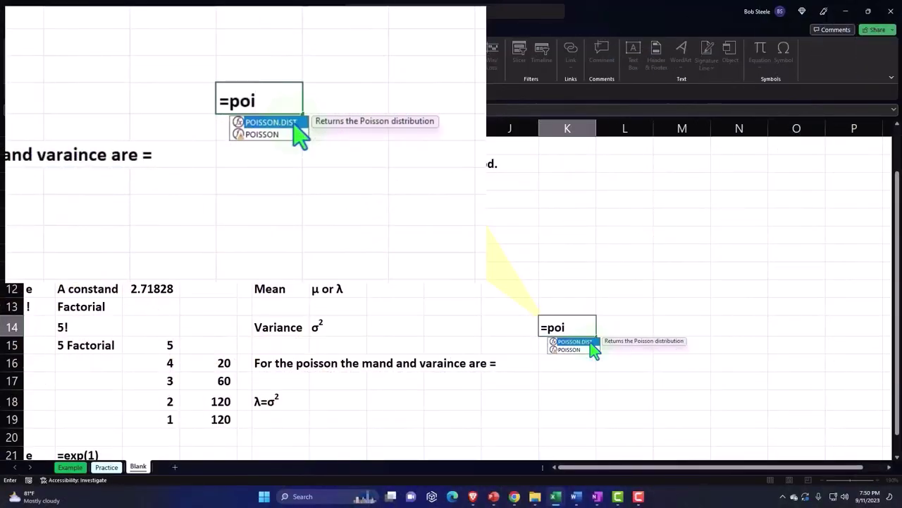
key("BackSpace")
key("BackSpace")
key("BackSpace")
key("BackSpace")
key("Return")
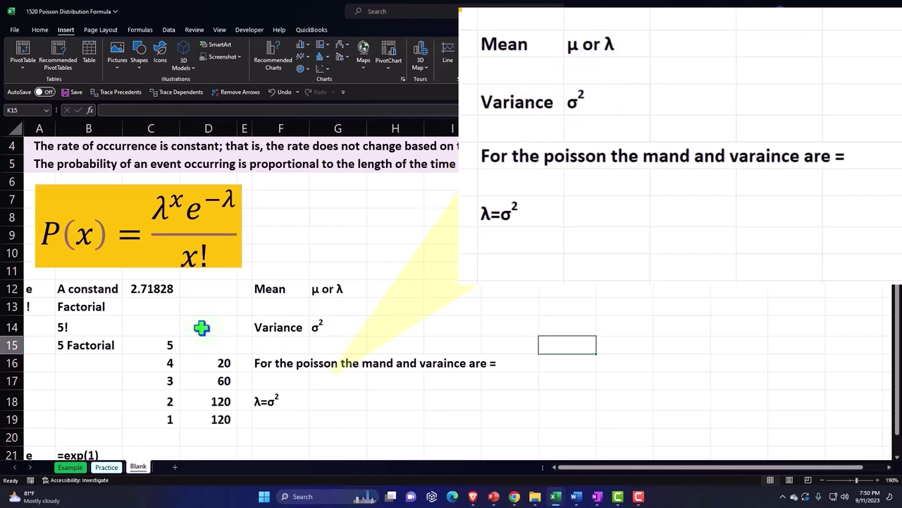
Shade the e/factorial block A12:D22 light blue and give every cell a border
scroll(201, 327, "down", 2)
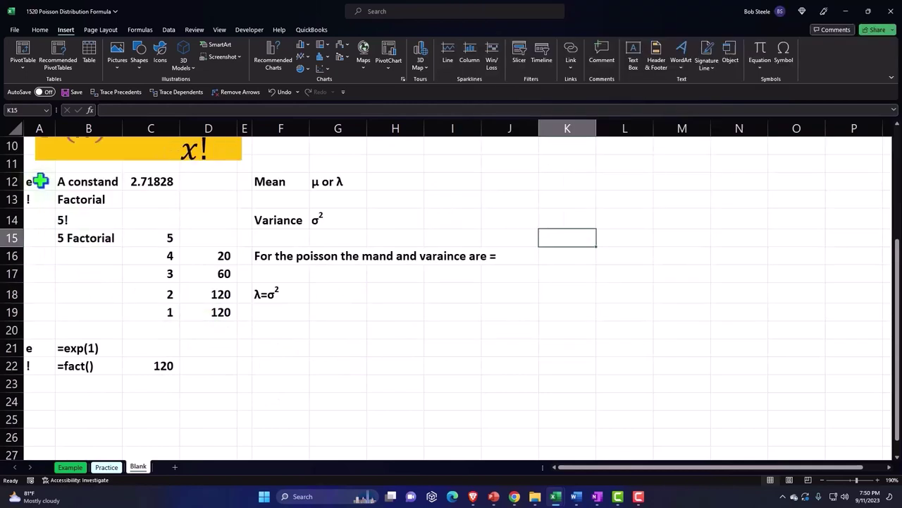
left_click_drag(40, 182, 184, 368)
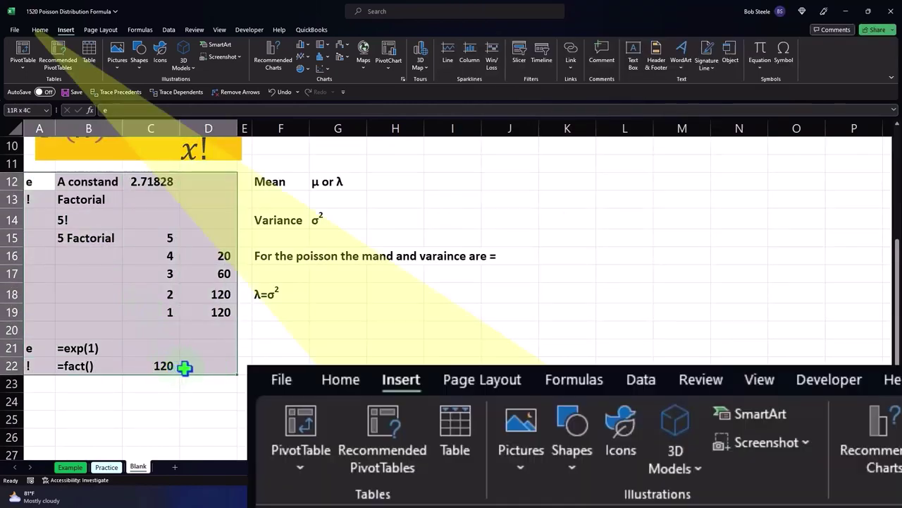
left_click(39, 30)
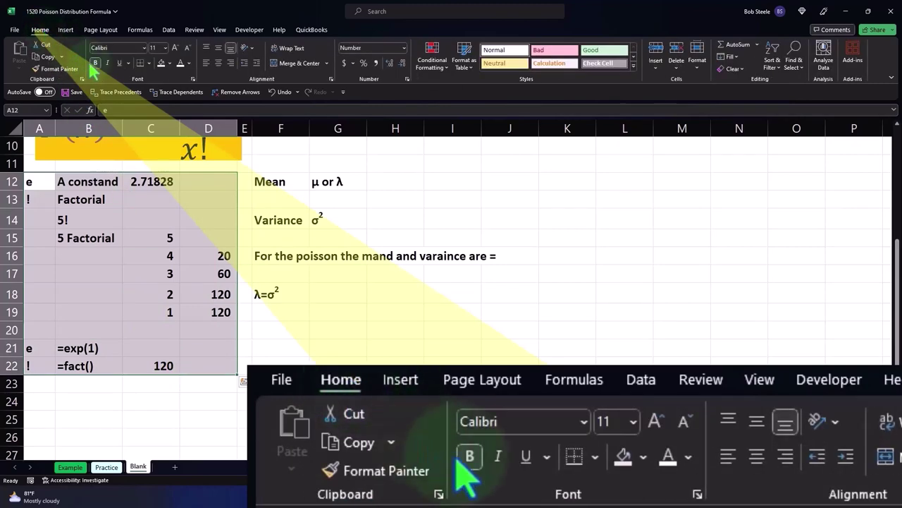
left_click(169, 63)
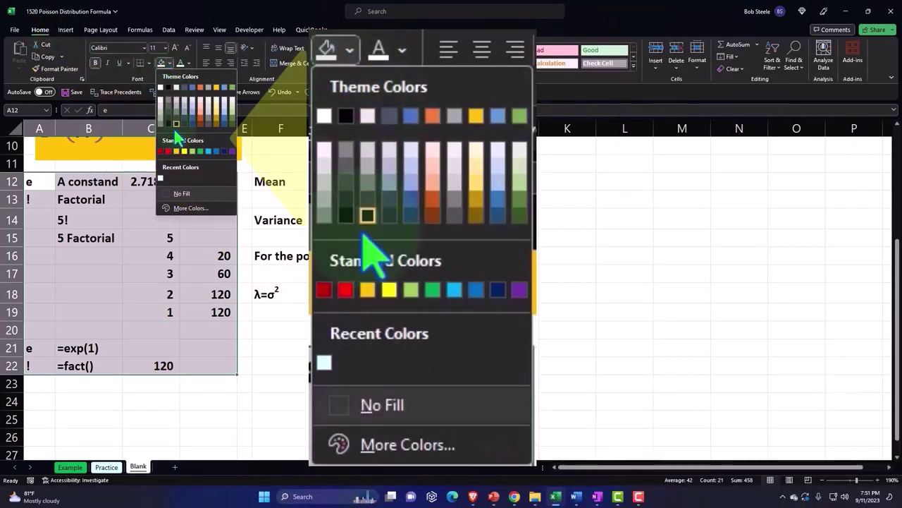
left_click(160, 178)
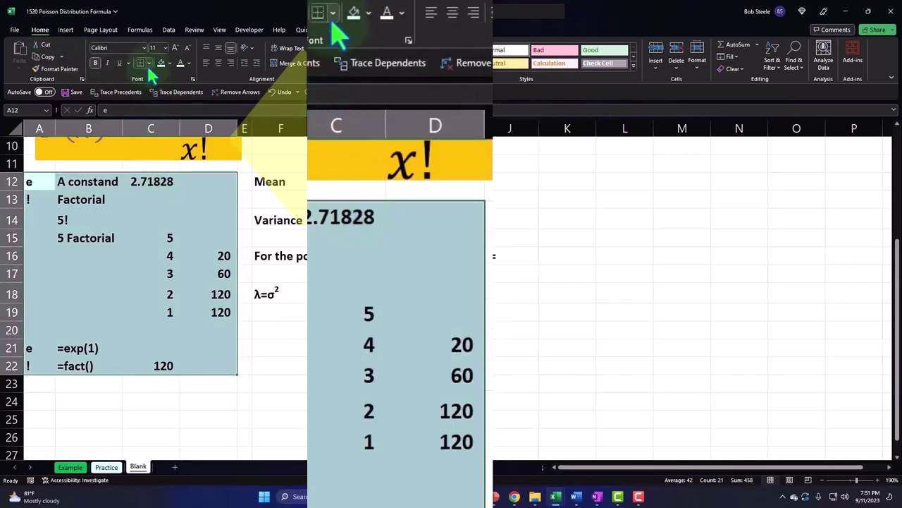
left_click(149, 64)
left_click(162, 158)
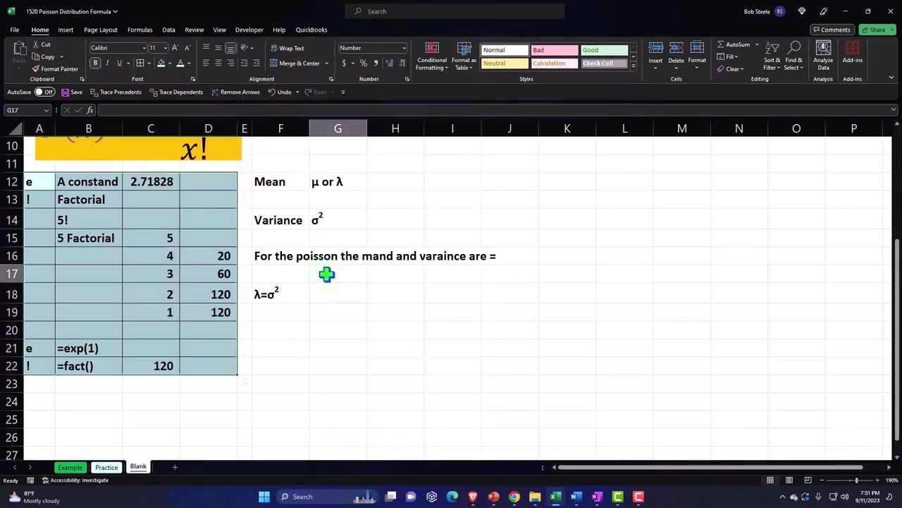
left_click(326, 275)
Apply the same light blue fill and all-cell borders to the mean and variance block F12:J22
left_click_drag(282, 184, 495, 312)
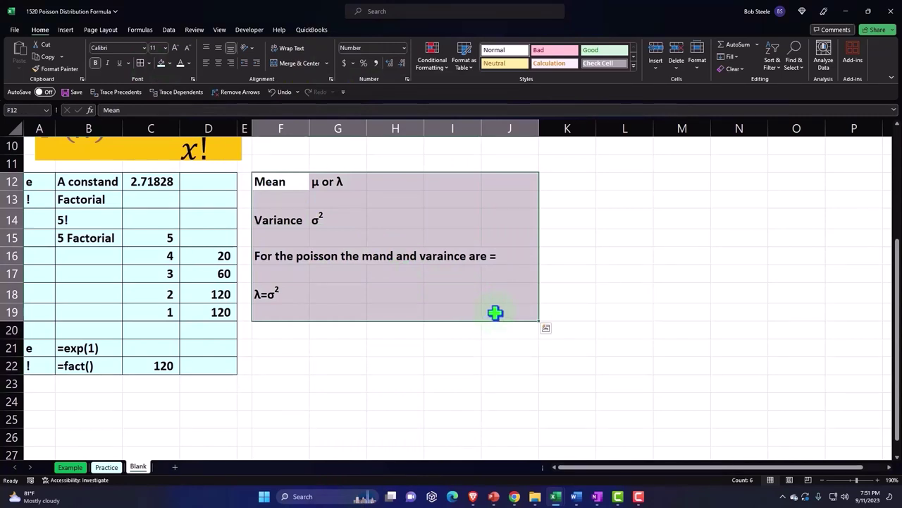
left_click(468, 348)
key("Left")
key("Left")
key("Up")
key("Up")
left_click(270, 185)
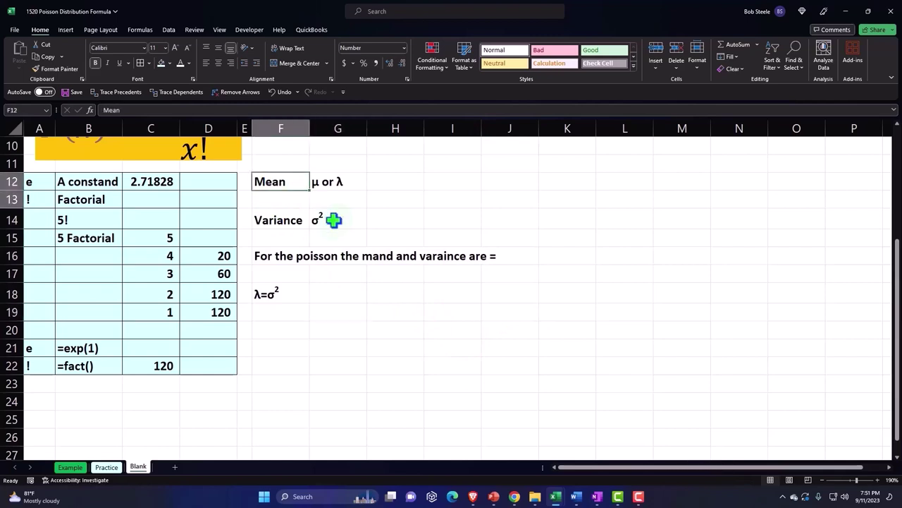
mouse_move(280, 182)
left_mouse_down()
mouse_move(491, 341)
mouse_move(493, 361)
left_mouse_up()
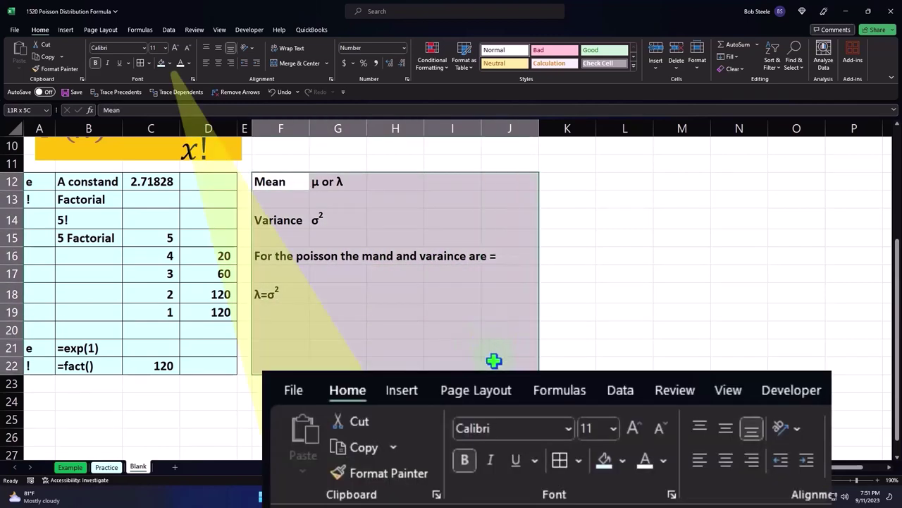
left_click(161, 63)
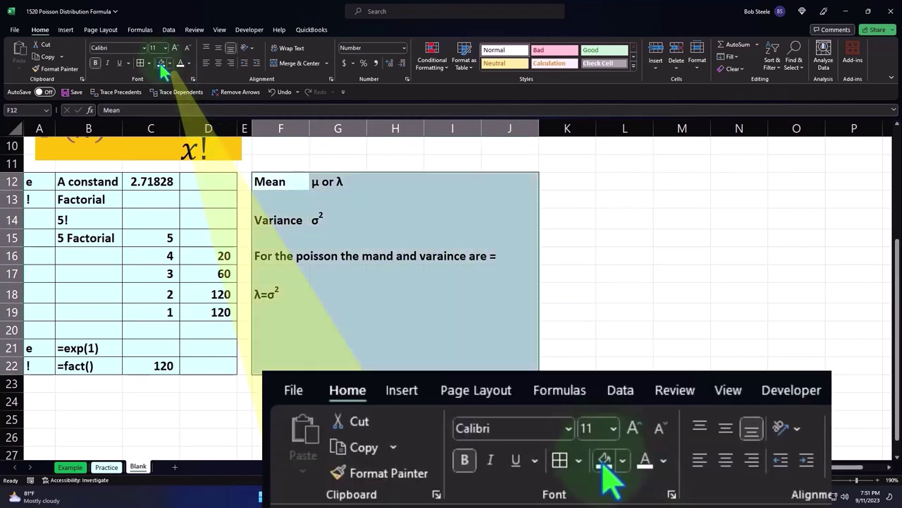
left_click(141, 64)
left_click(475, 339)
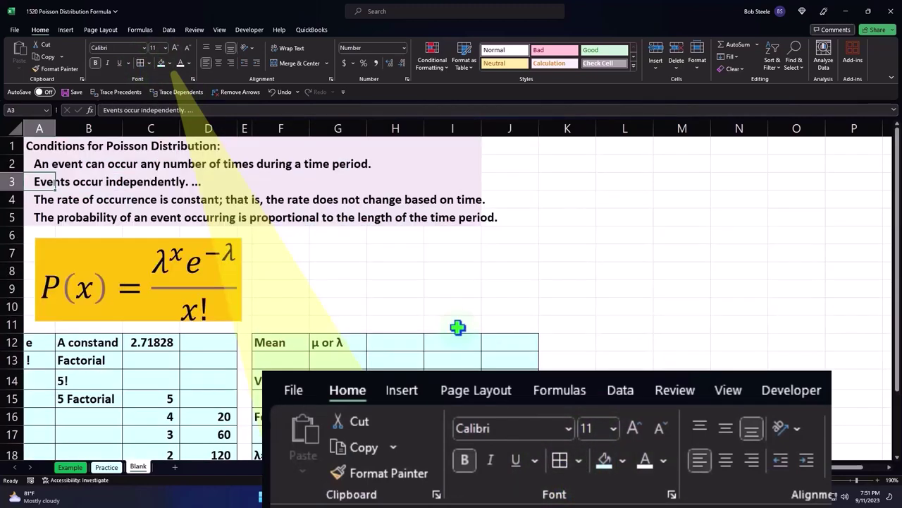
Run Spelling on the sheet, using Change All for 'constand', then resolving 'poisson' and 'mand'
left_click(194, 31)
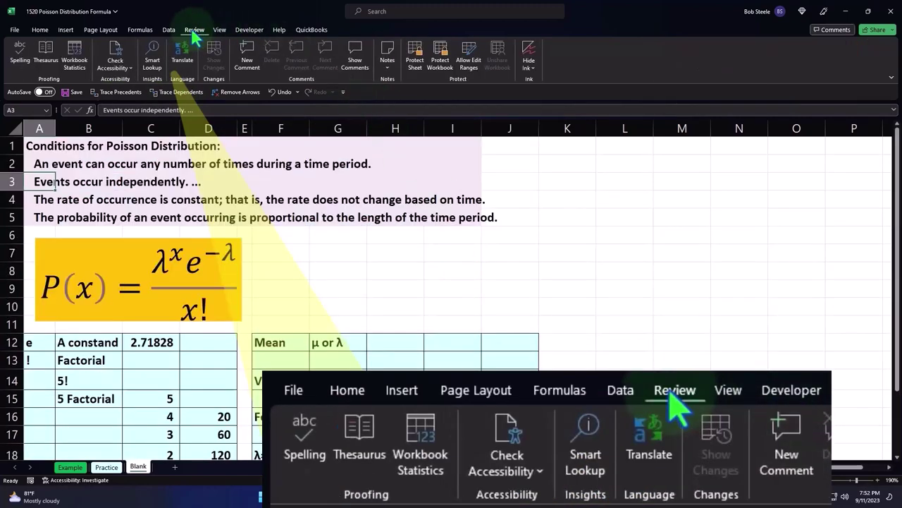
left_click(19, 51)
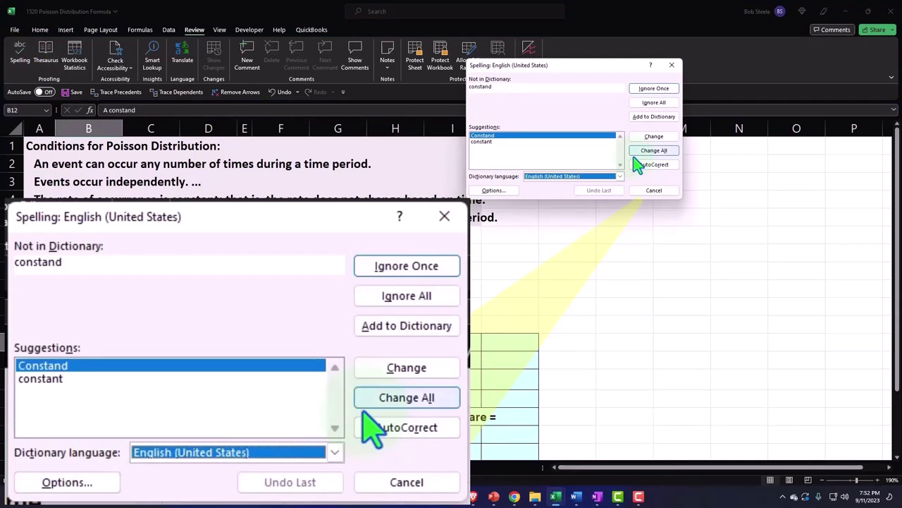
left_click(378, 374)
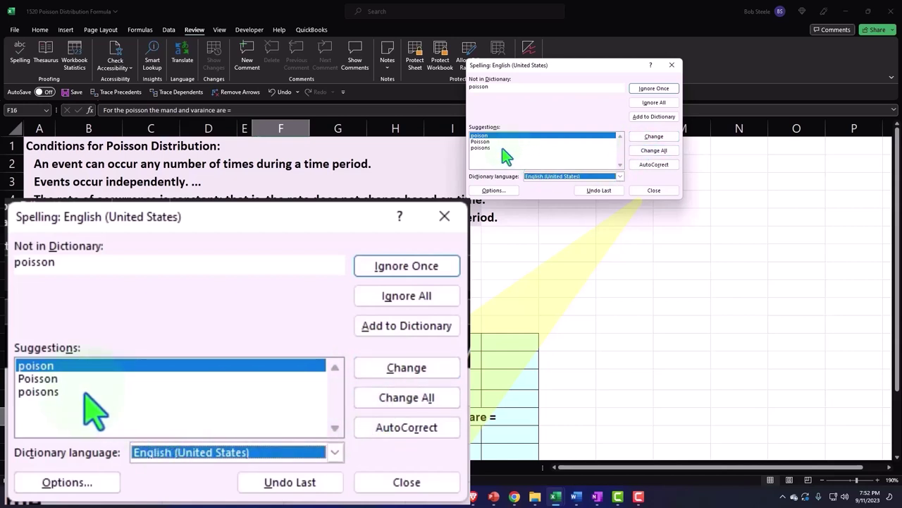
left_click(406, 268)
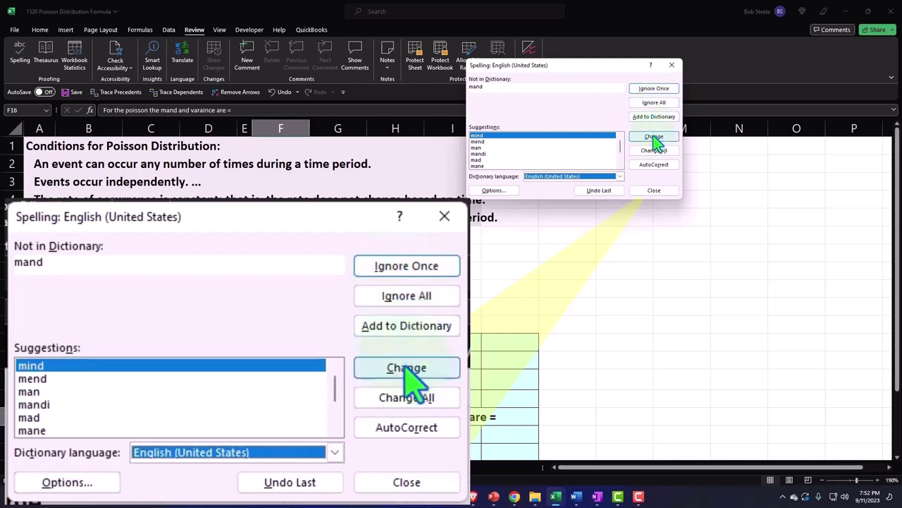
left_click(403, 272)
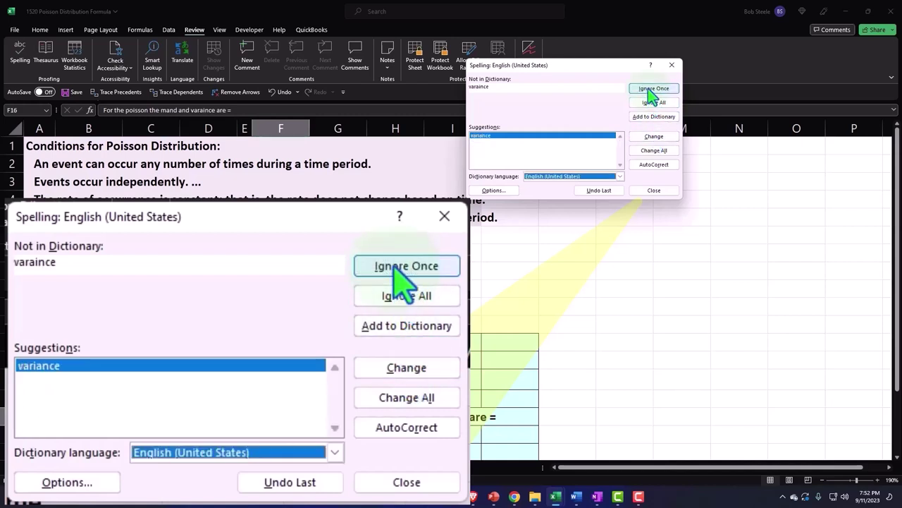